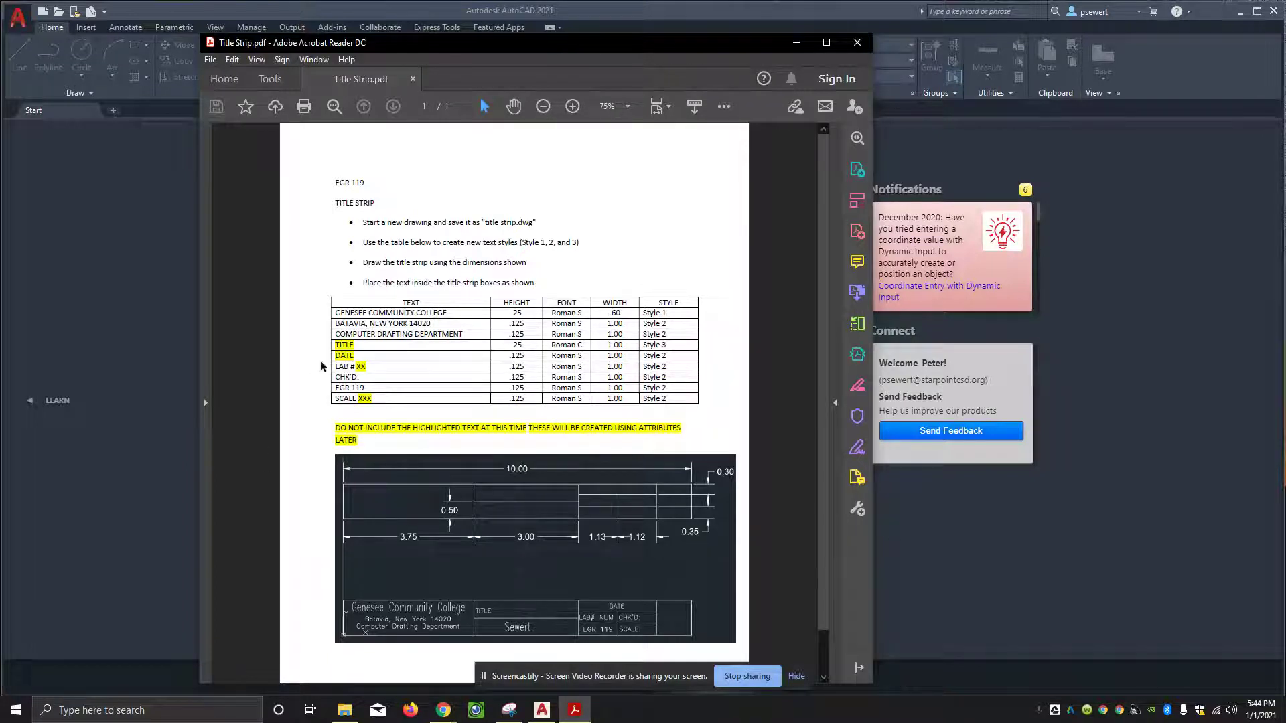
Leave the Title Strip PDF, start a new blank drawing in AutoCAD and close the Blocks palette
left_click(151, 315)
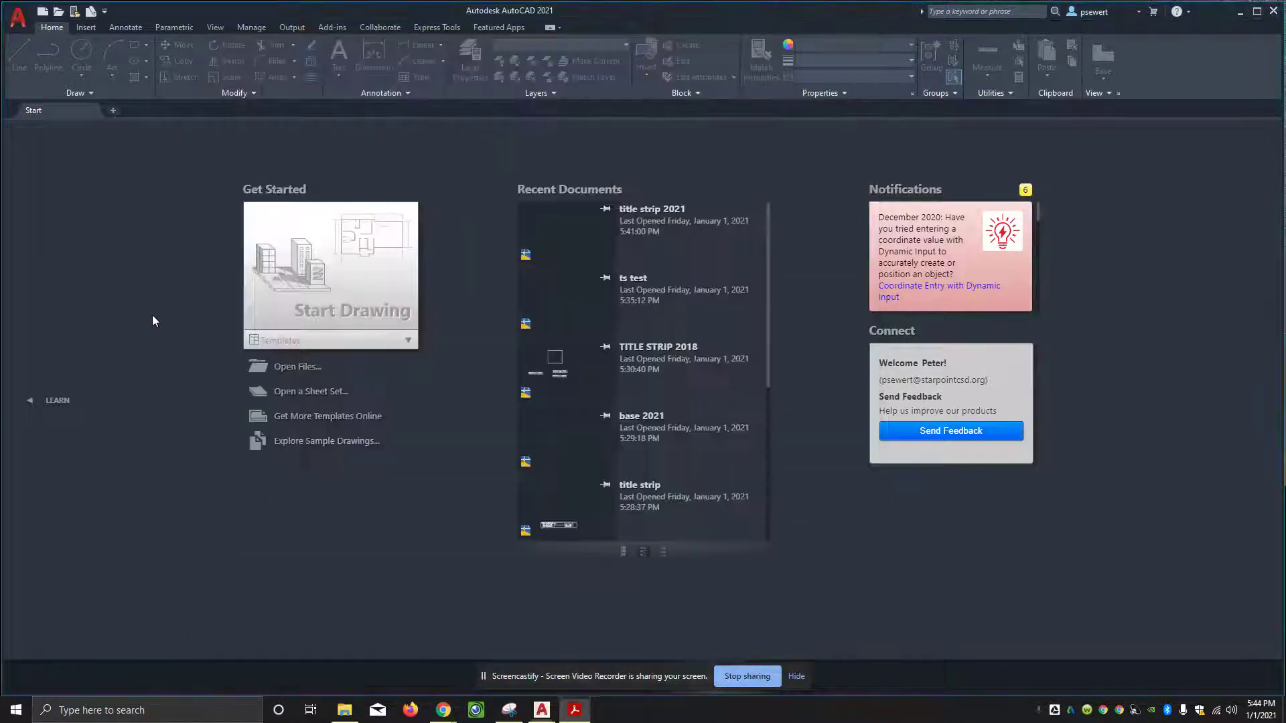
left_click(310, 287)
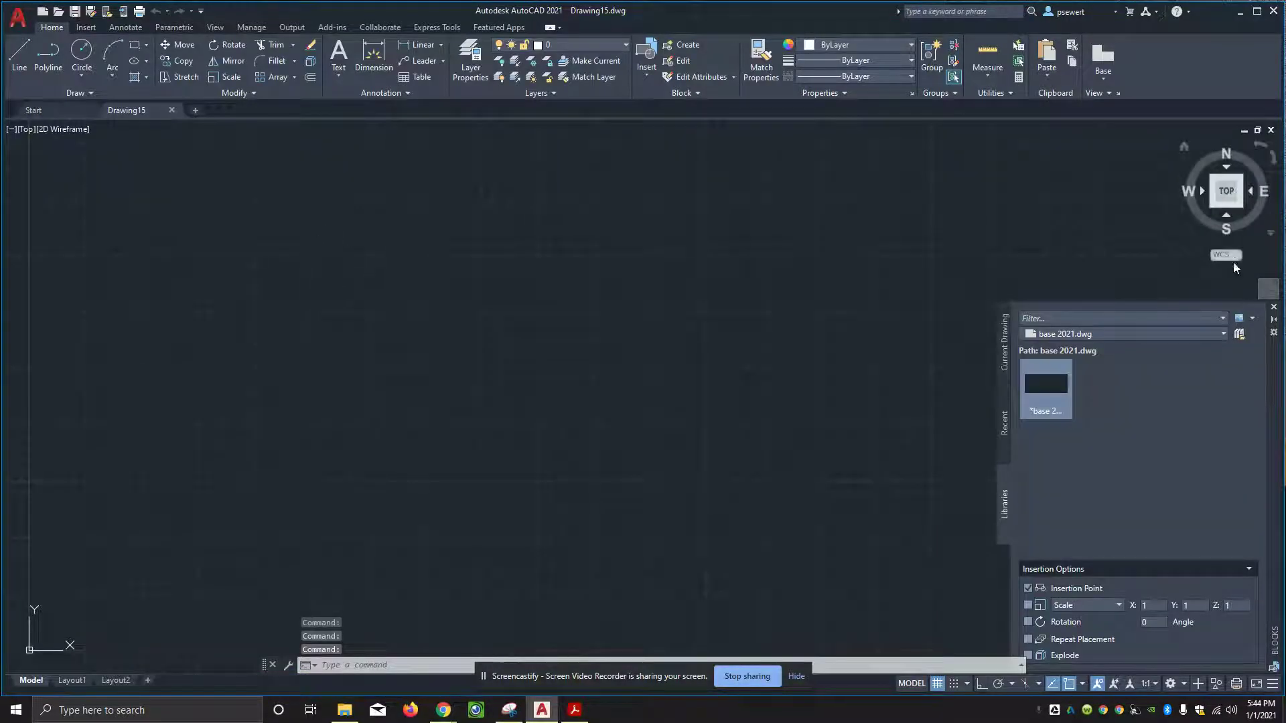
left_click(1274, 318)
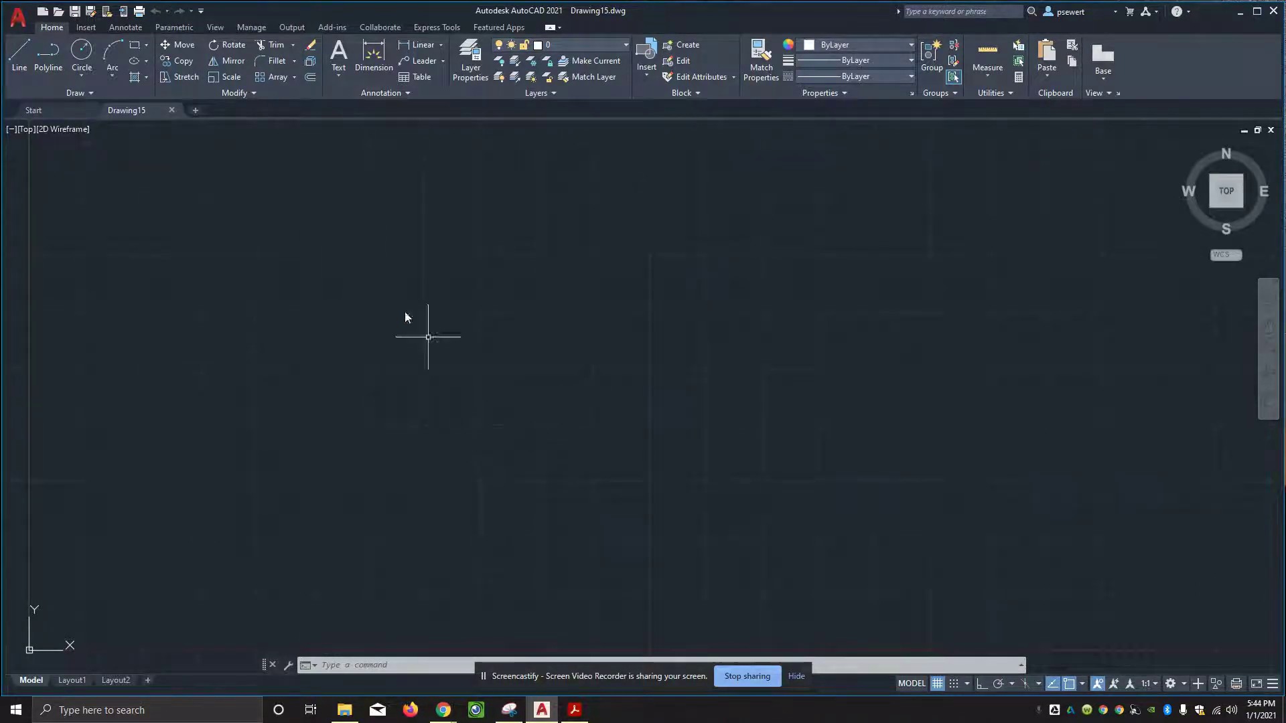
Load base 2021.dwg from the EGR 119 course folder as the block library
left_click(84, 28)
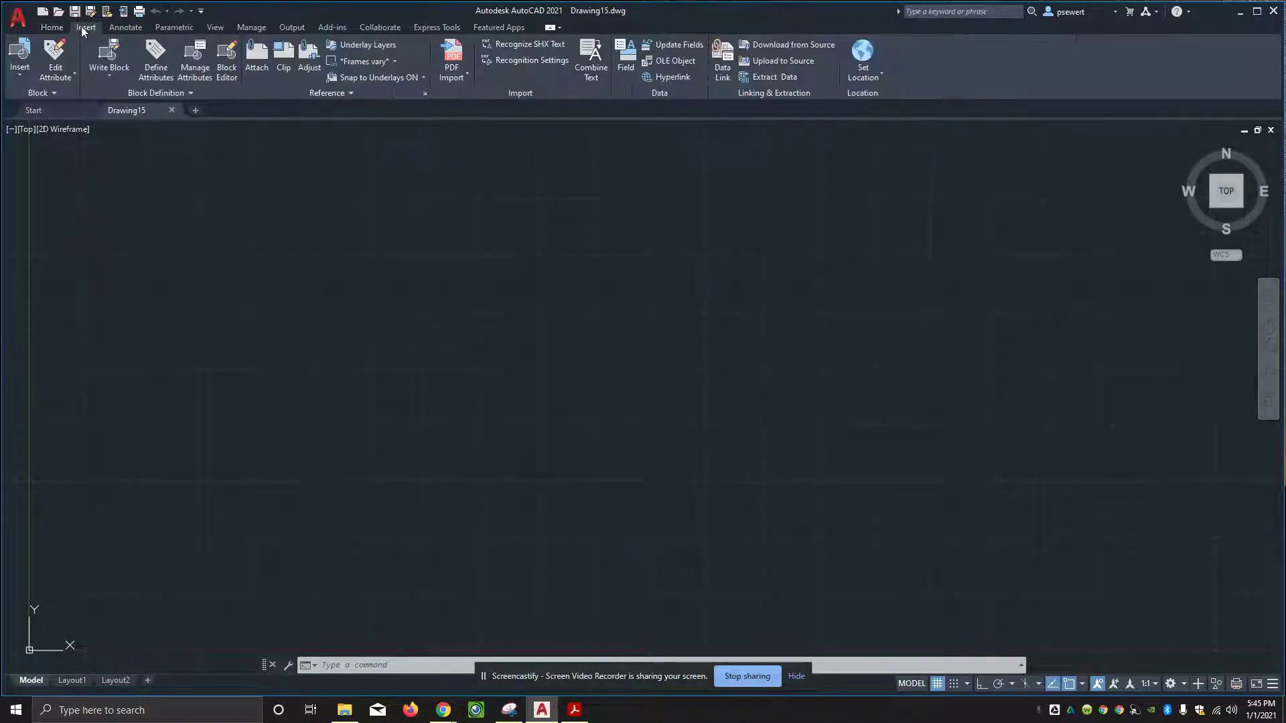
left_click(20, 63)
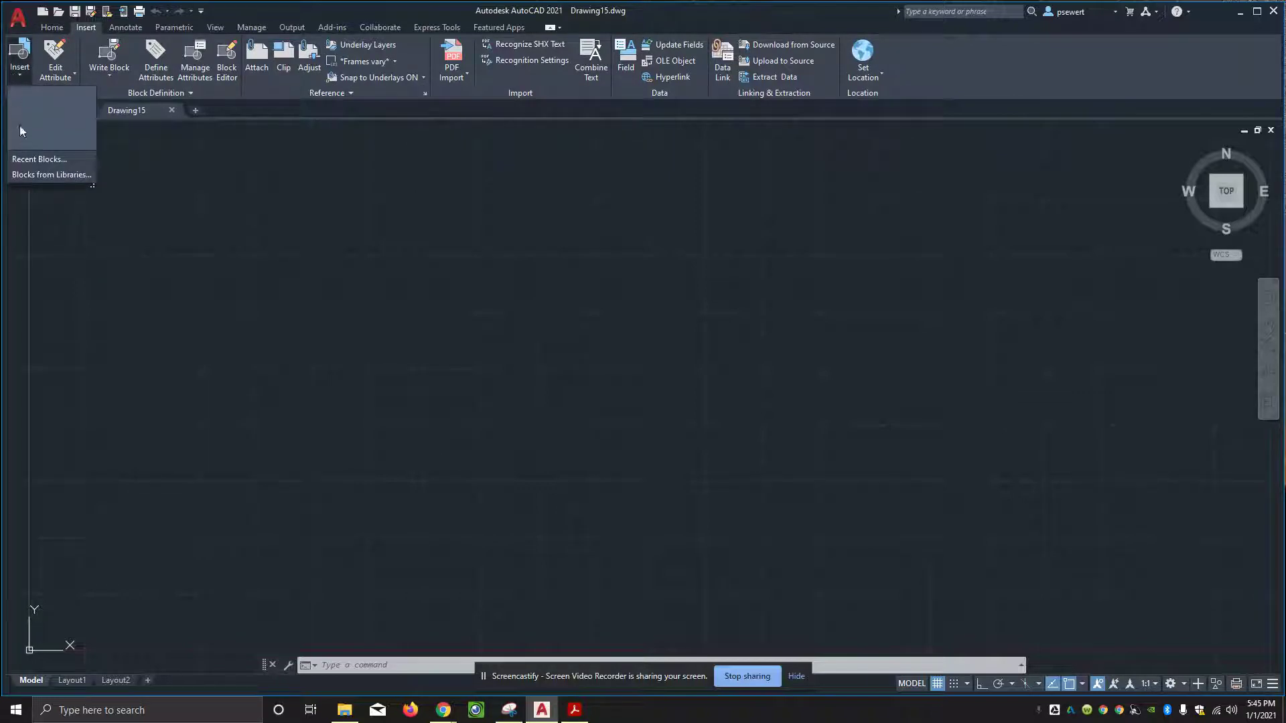
left_click(43, 173)
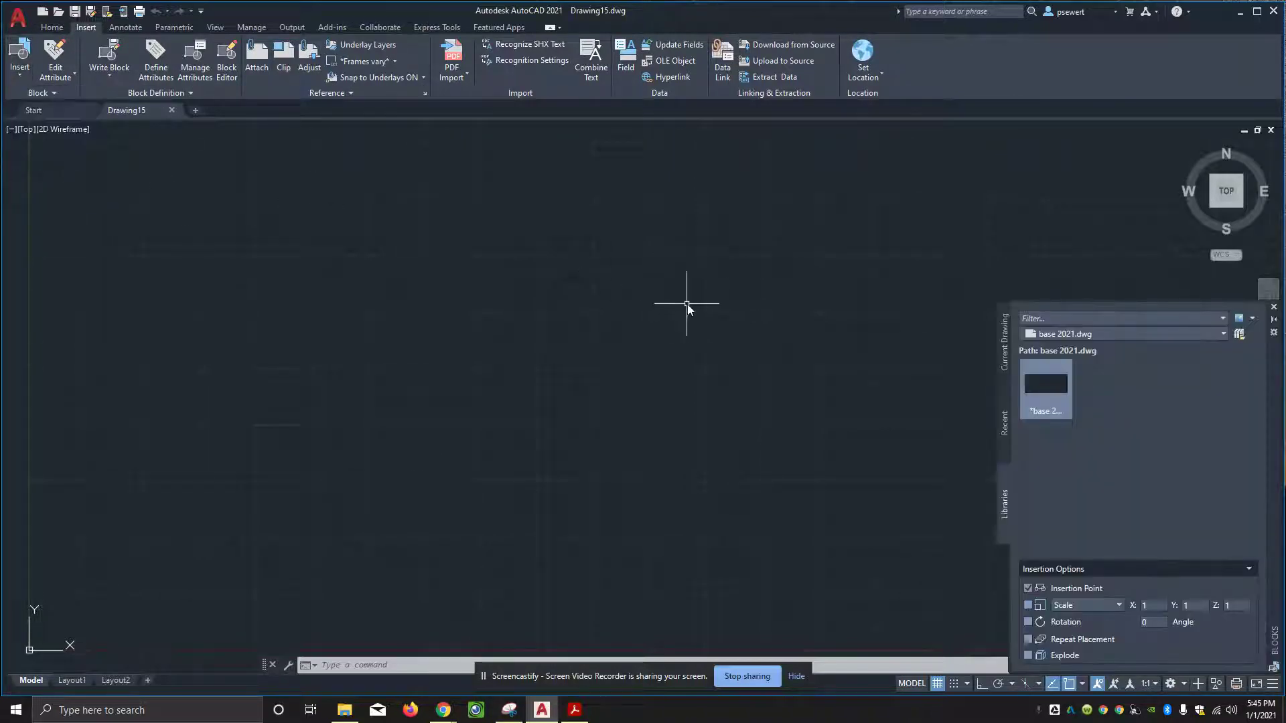
left_click(1226, 333)
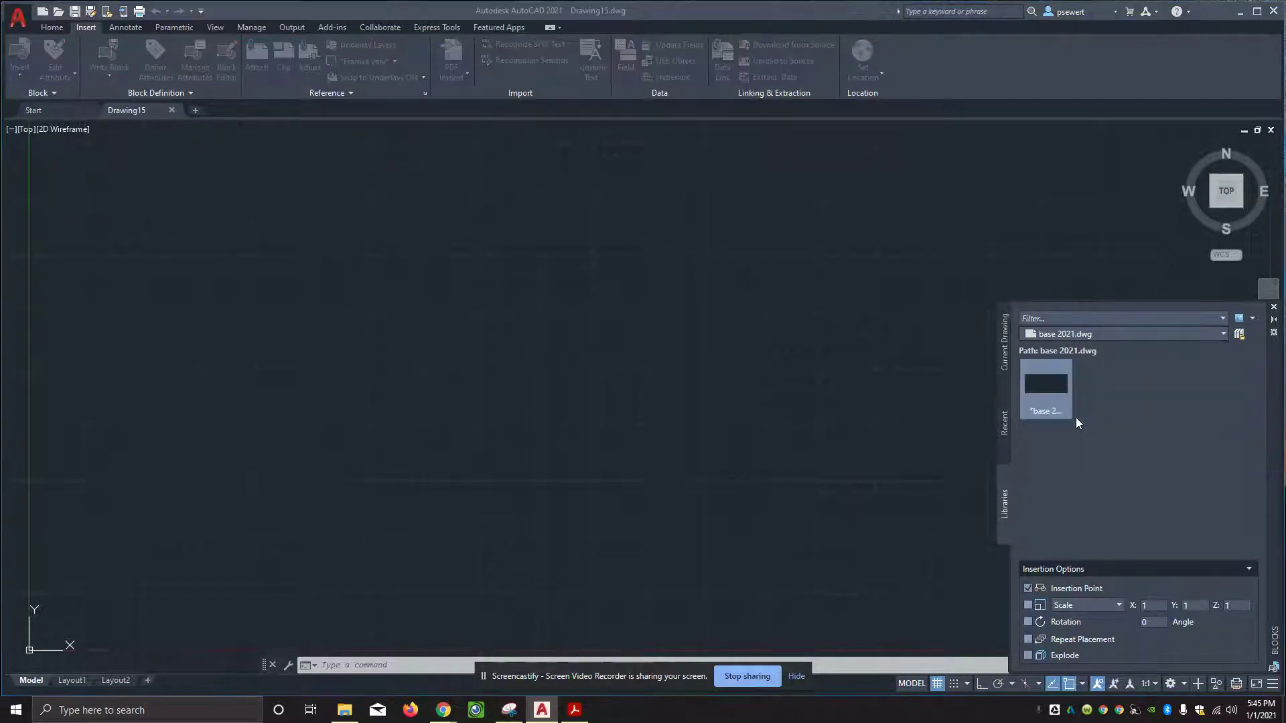
left_click(1076, 417)
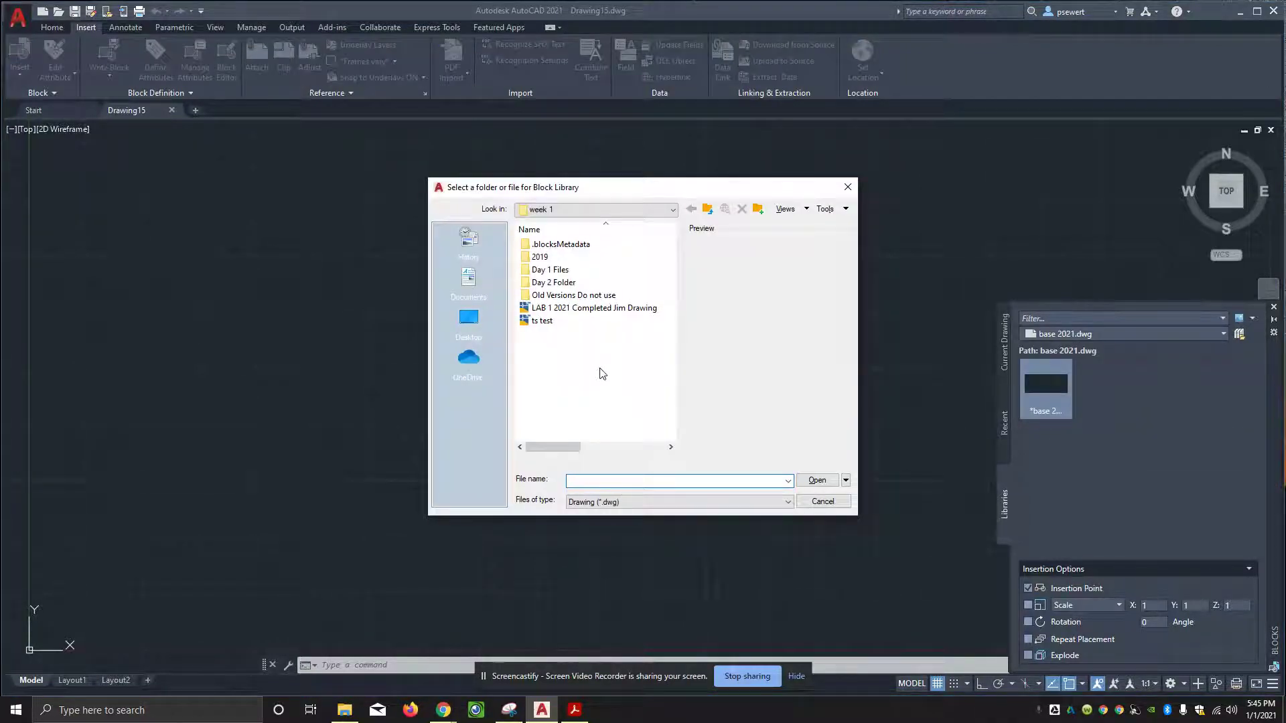
left_click(707, 210)
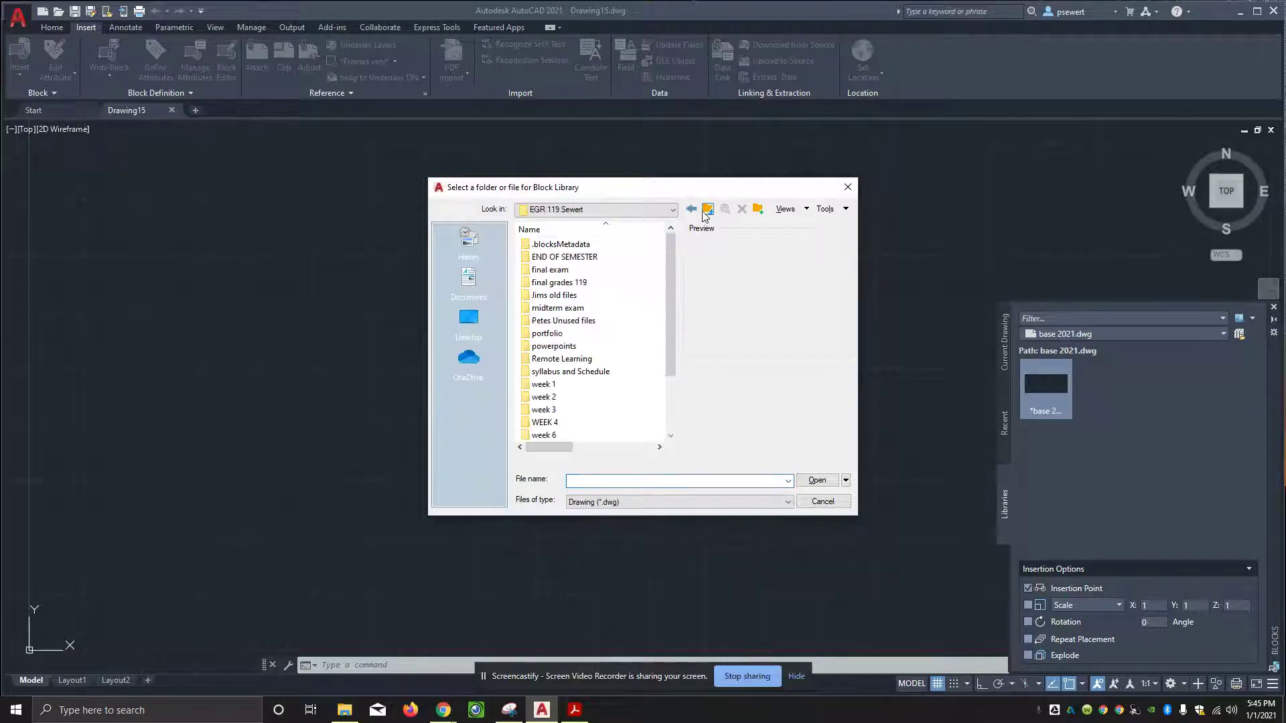
left_click_drag(668, 329, 675, 412)
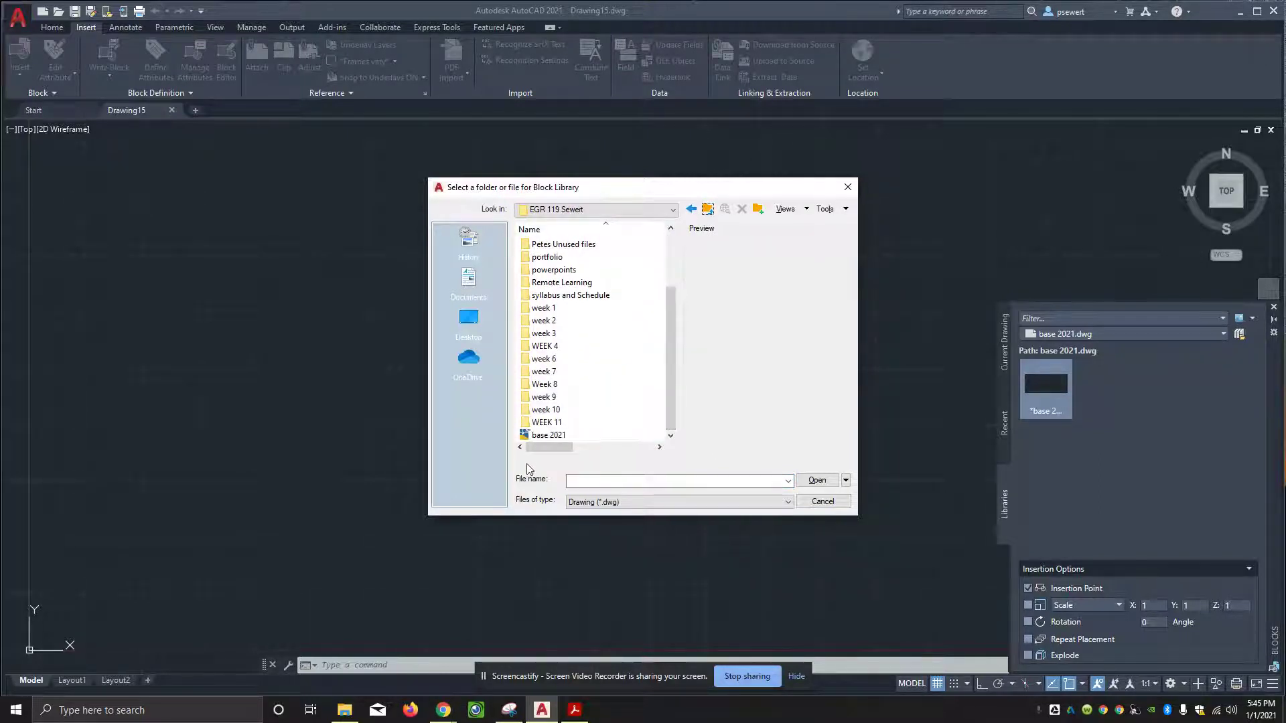
left_click(548, 435)
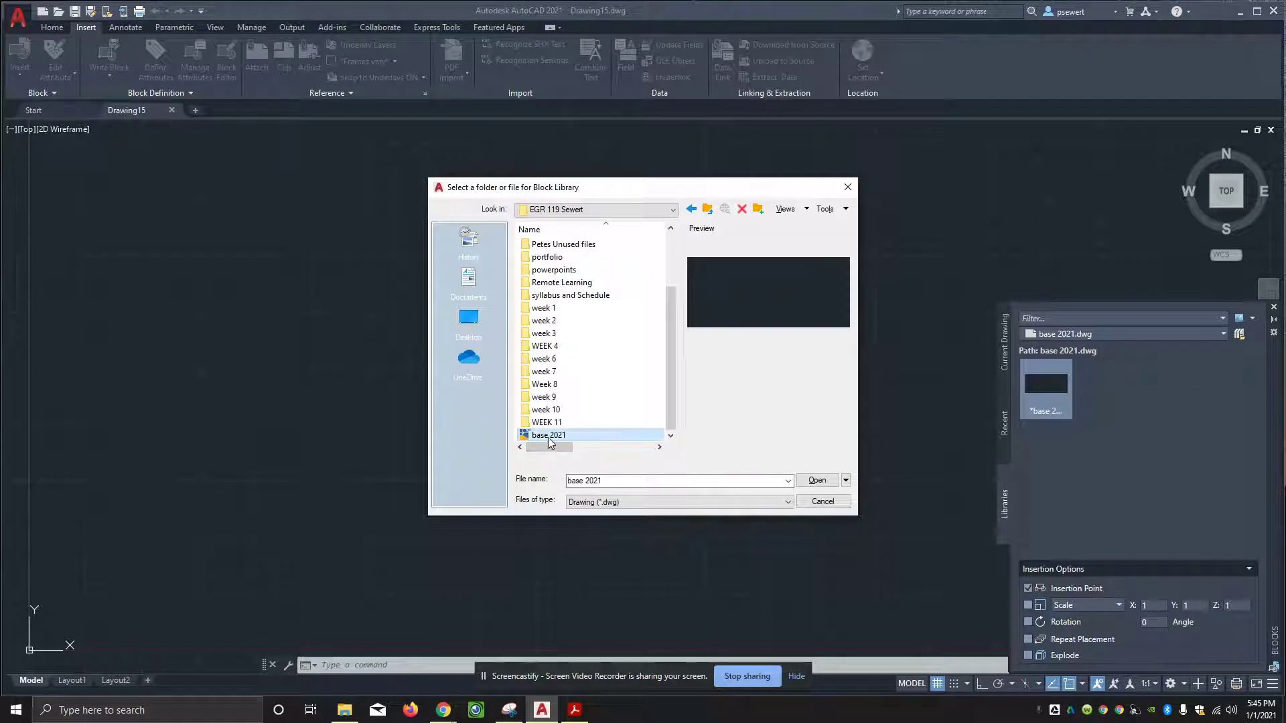
left_click(812, 480)
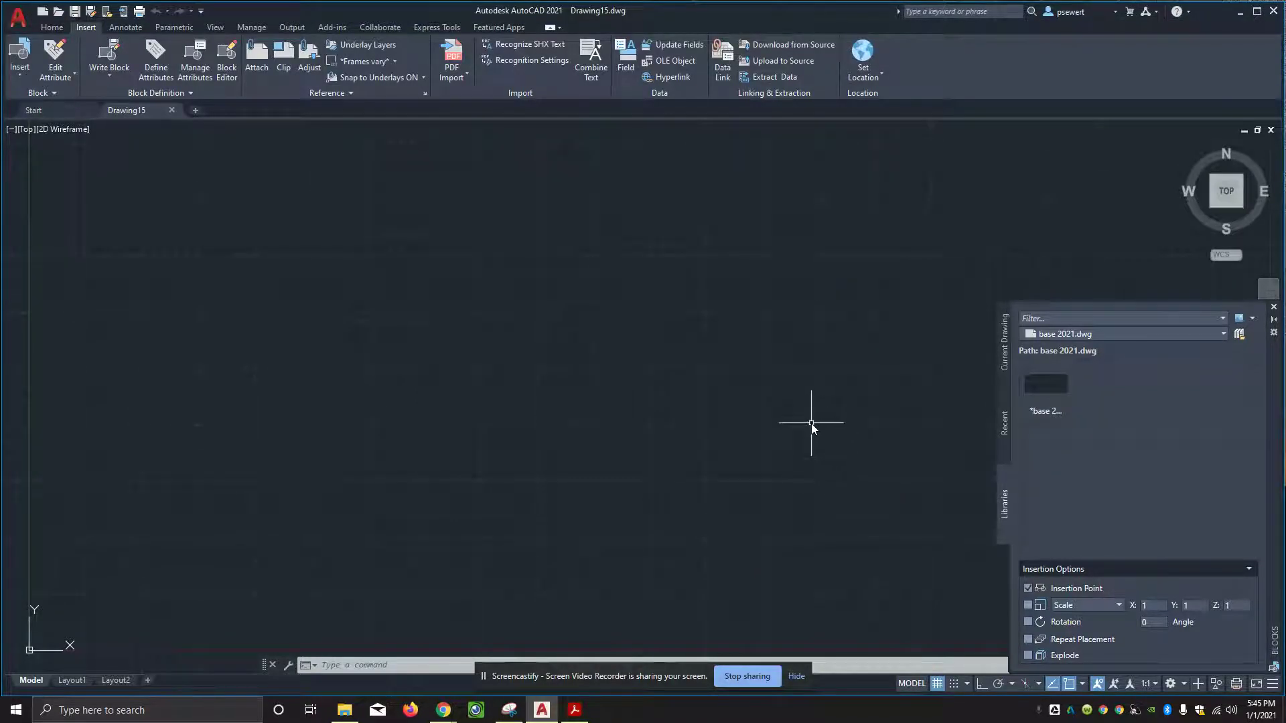
Insert the base 2021 block with its insertion point at 0,0
left_click(1047, 384)
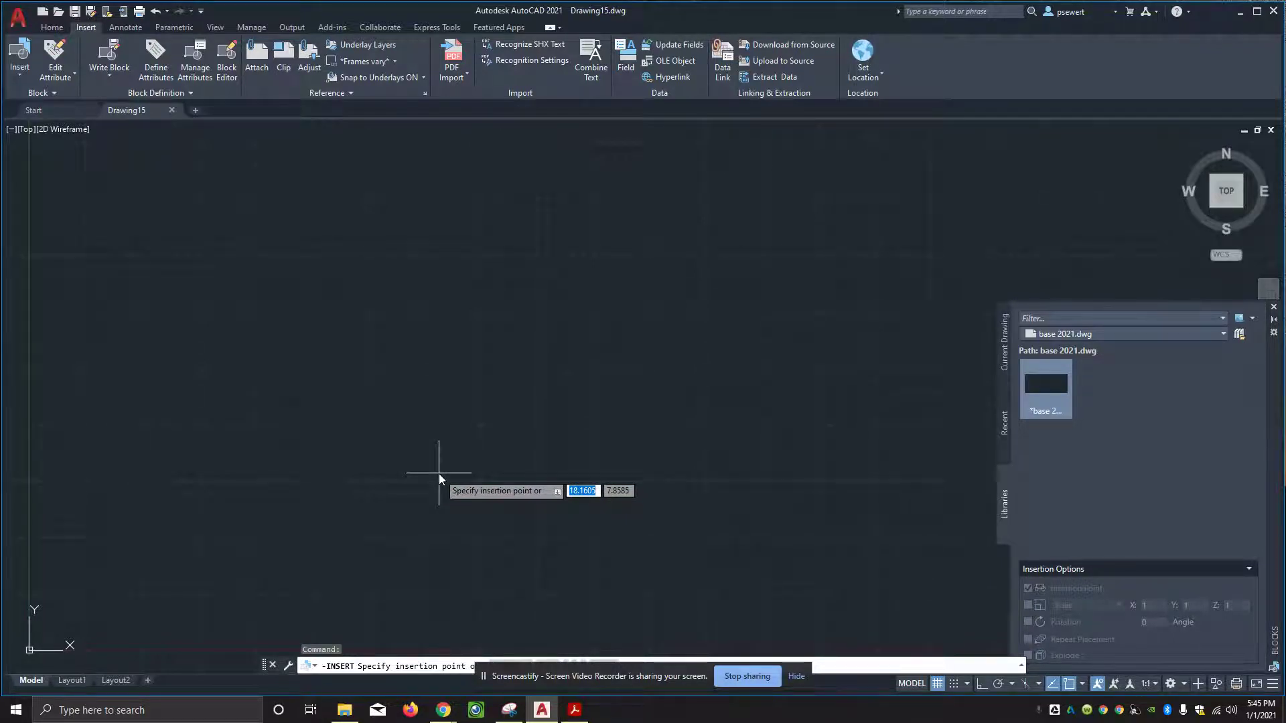
type("0")
key("Tab")
type("0")
key("Return")
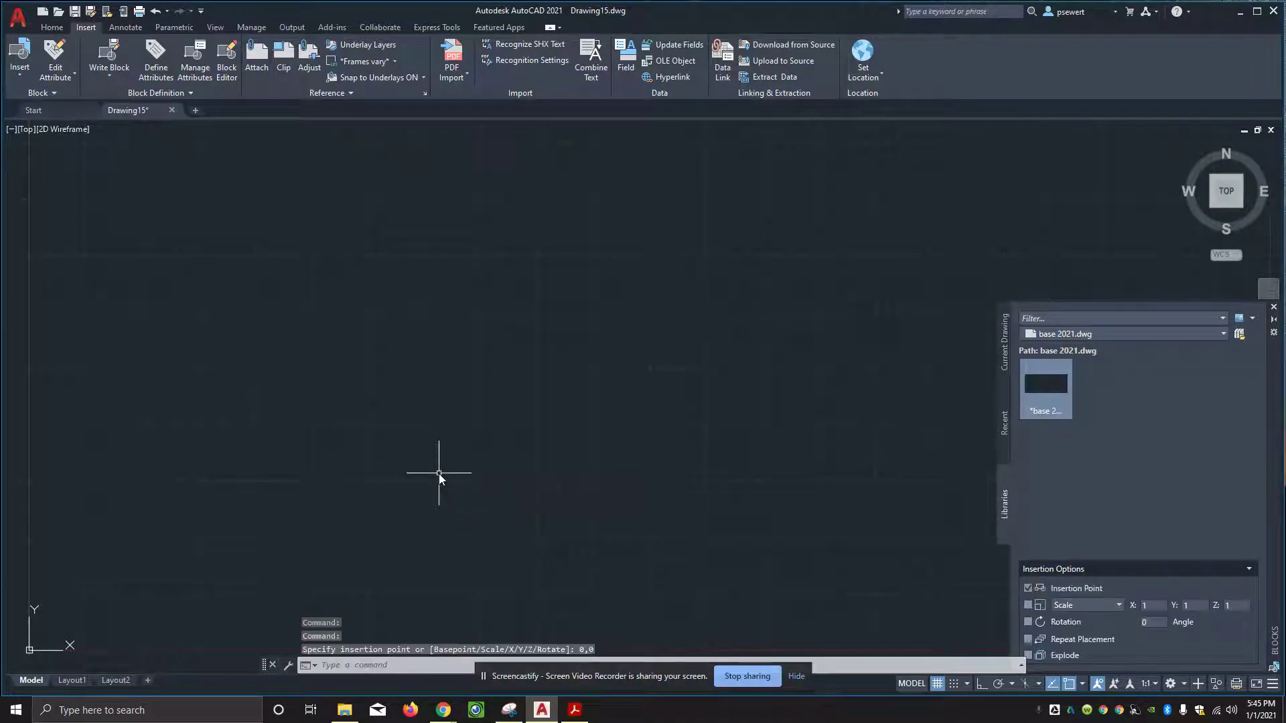
Check the drawing's list of layers and close the Blocks palette
left_click(44, 28)
left_click(535, 44)
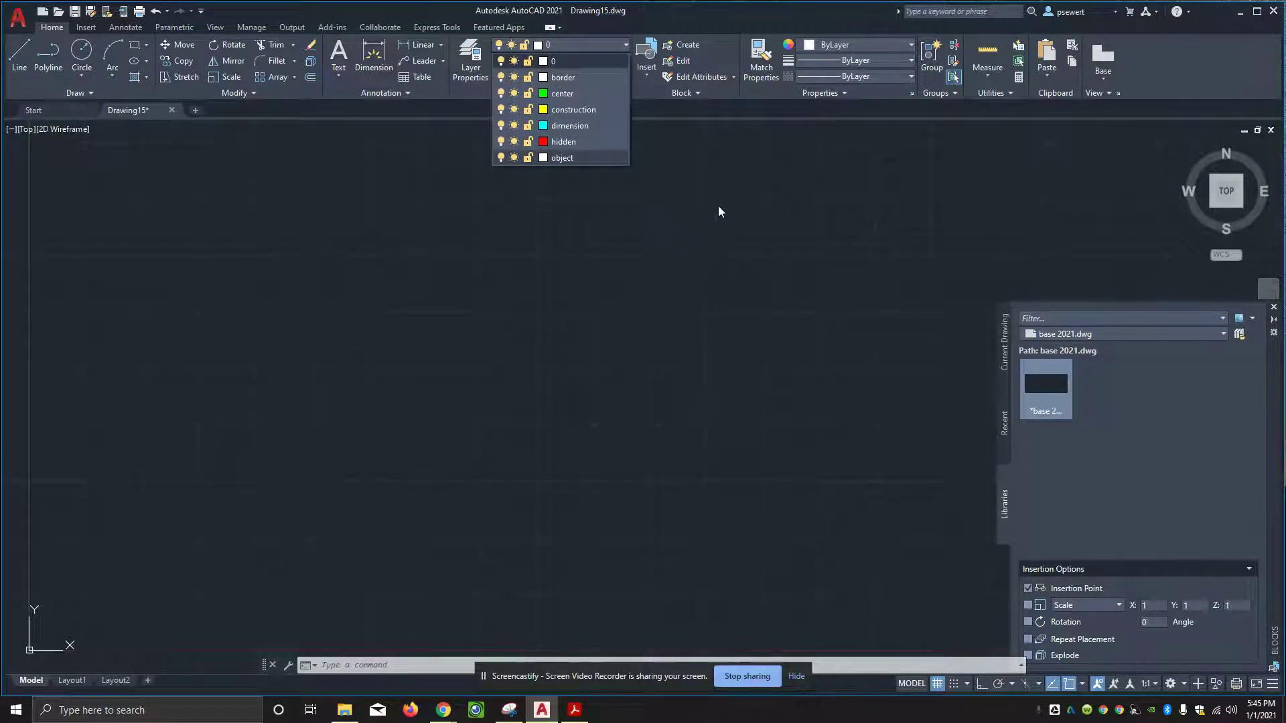
left_click(1275, 313)
left_click(1275, 309)
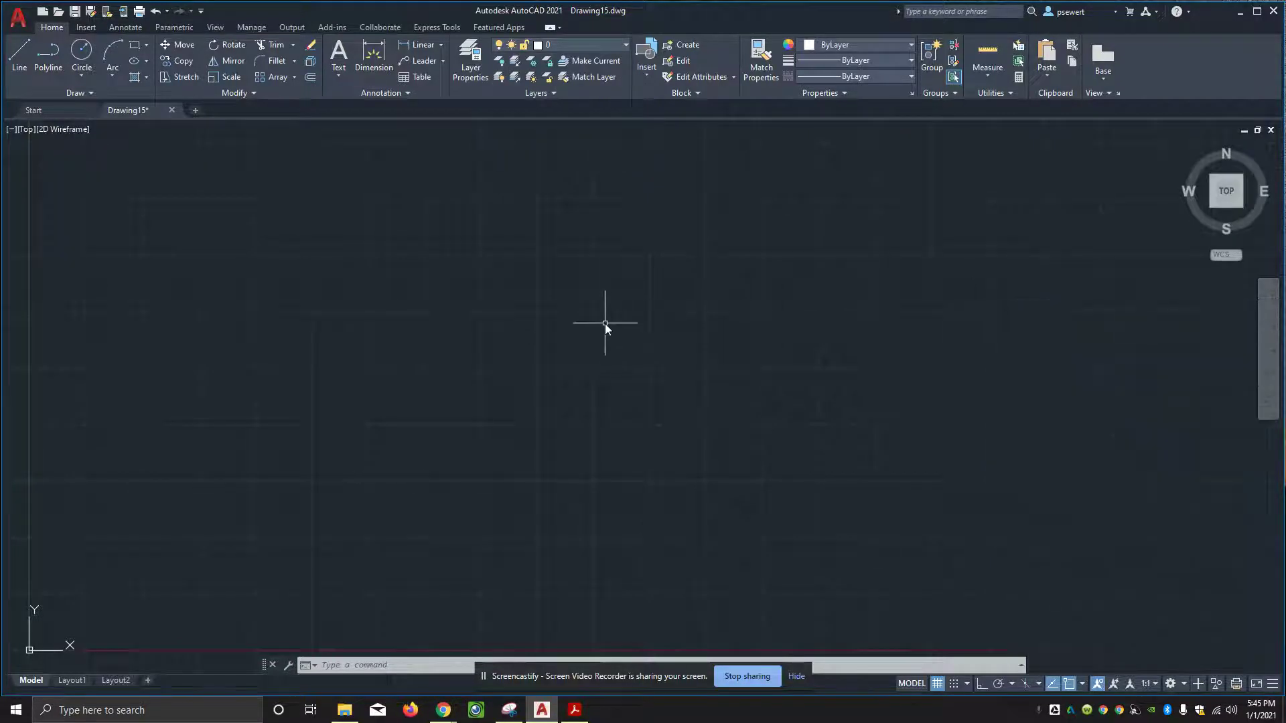
Consult the Title Strip PDF and save the drawing as "title strip 2021" in the EGR 119 course folder
left_click(570, 712)
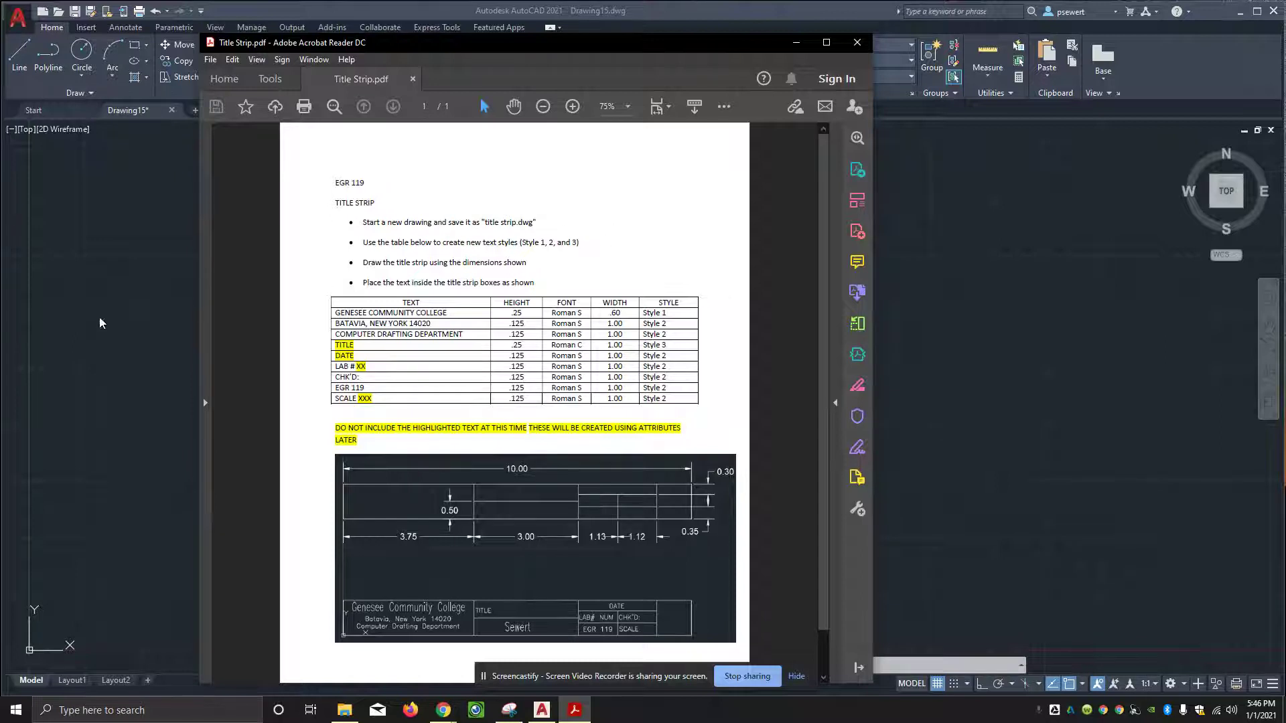
left_click(92, 283)
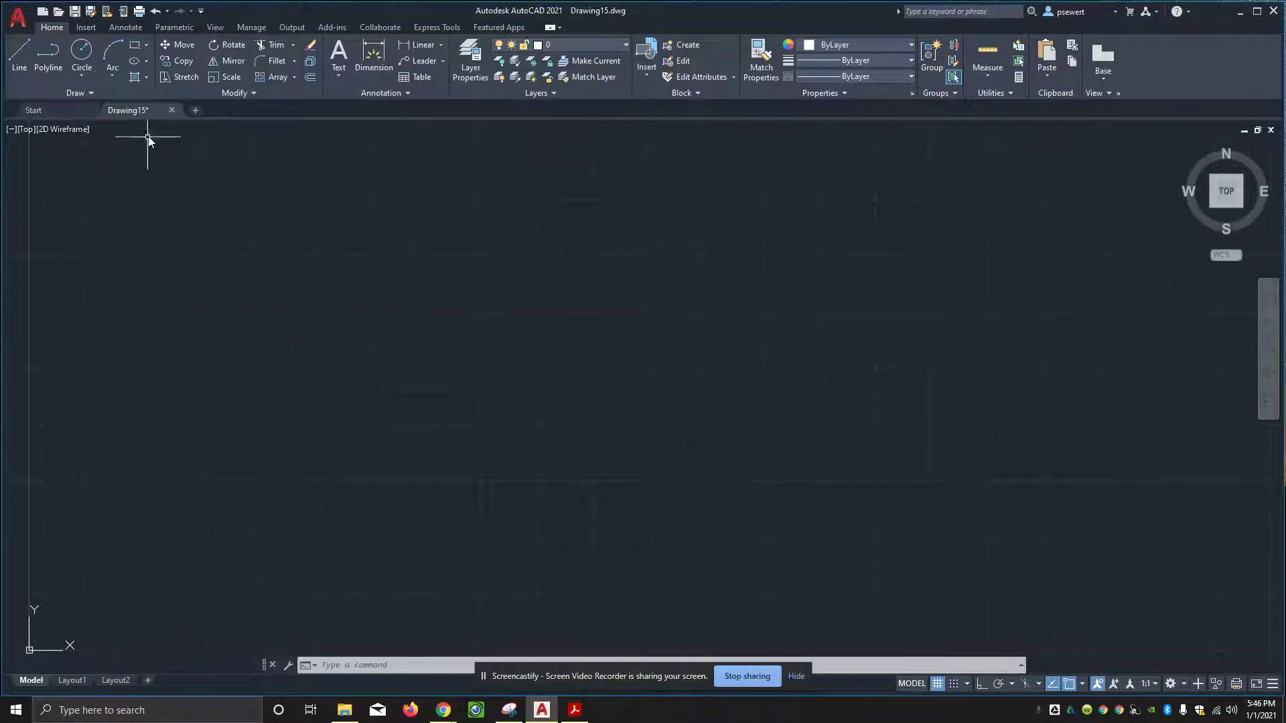
mouse_move(137, 114)
left_click(94, 11)
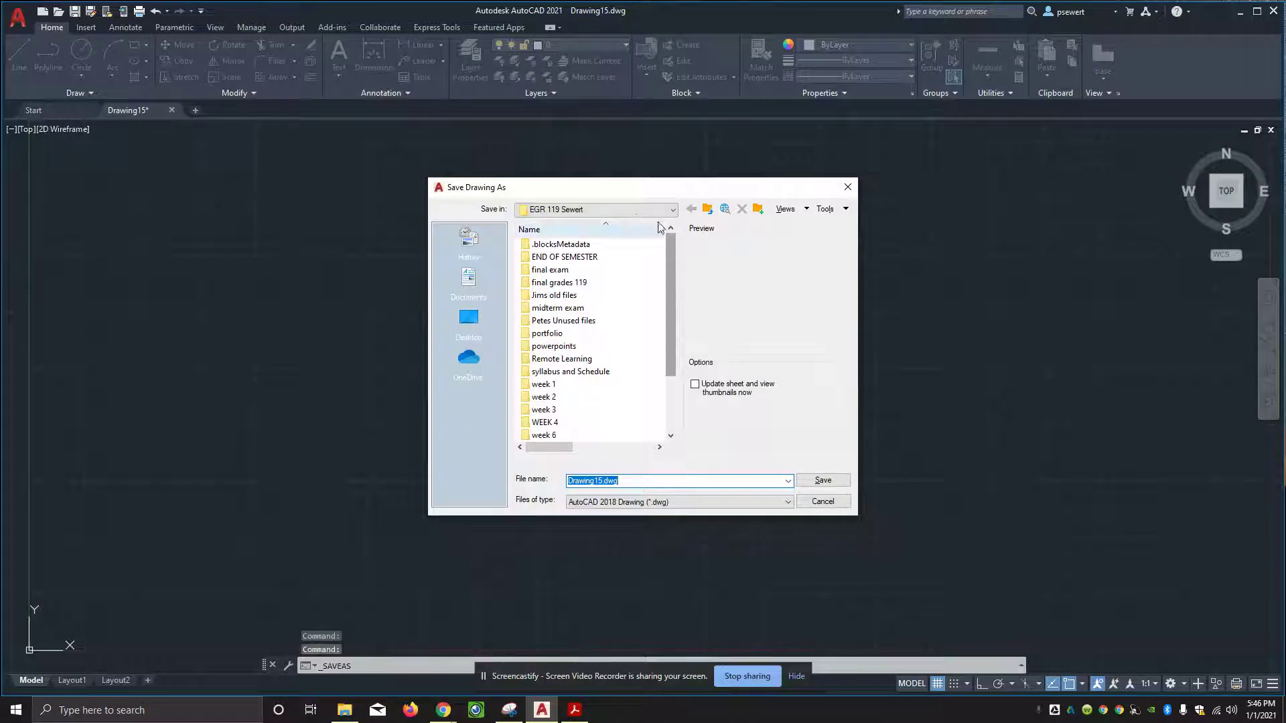
left_click_drag(672, 261, 681, 361)
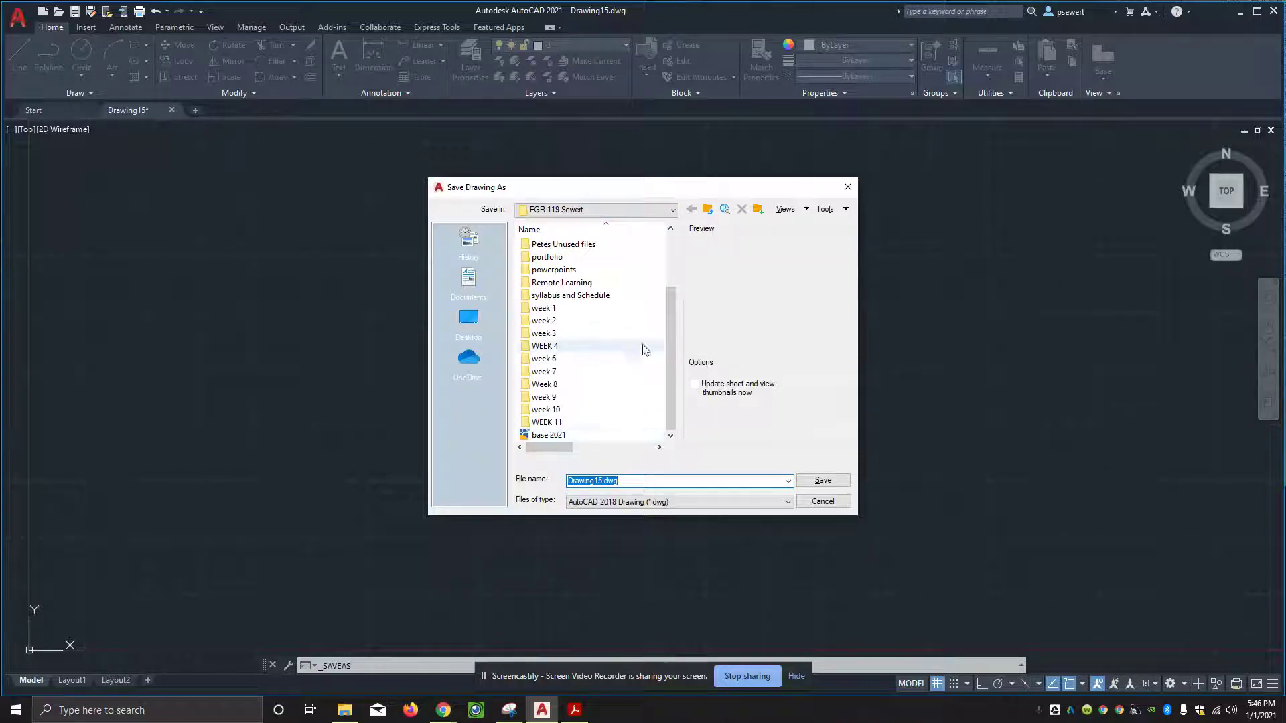
left_click(633, 480)
left_click_drag(633, 480, 550, 499)
type("title str")
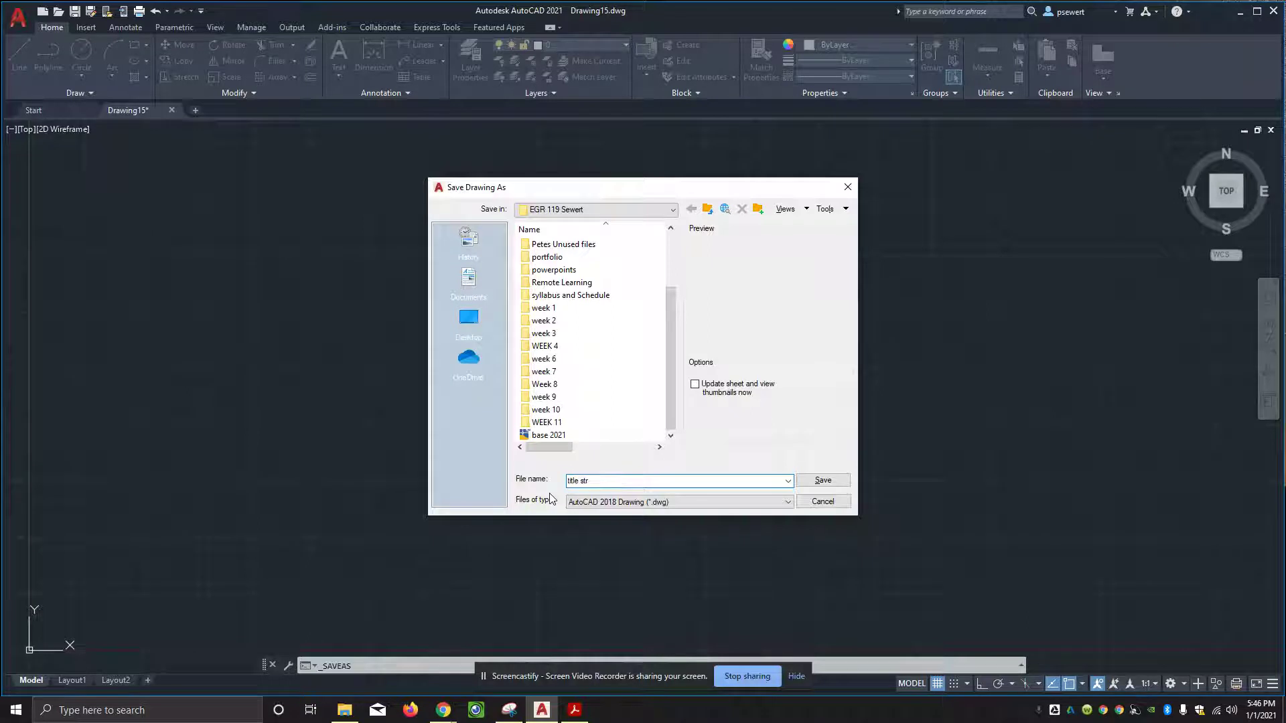
type("ip 2021")
left_click(814, 477)
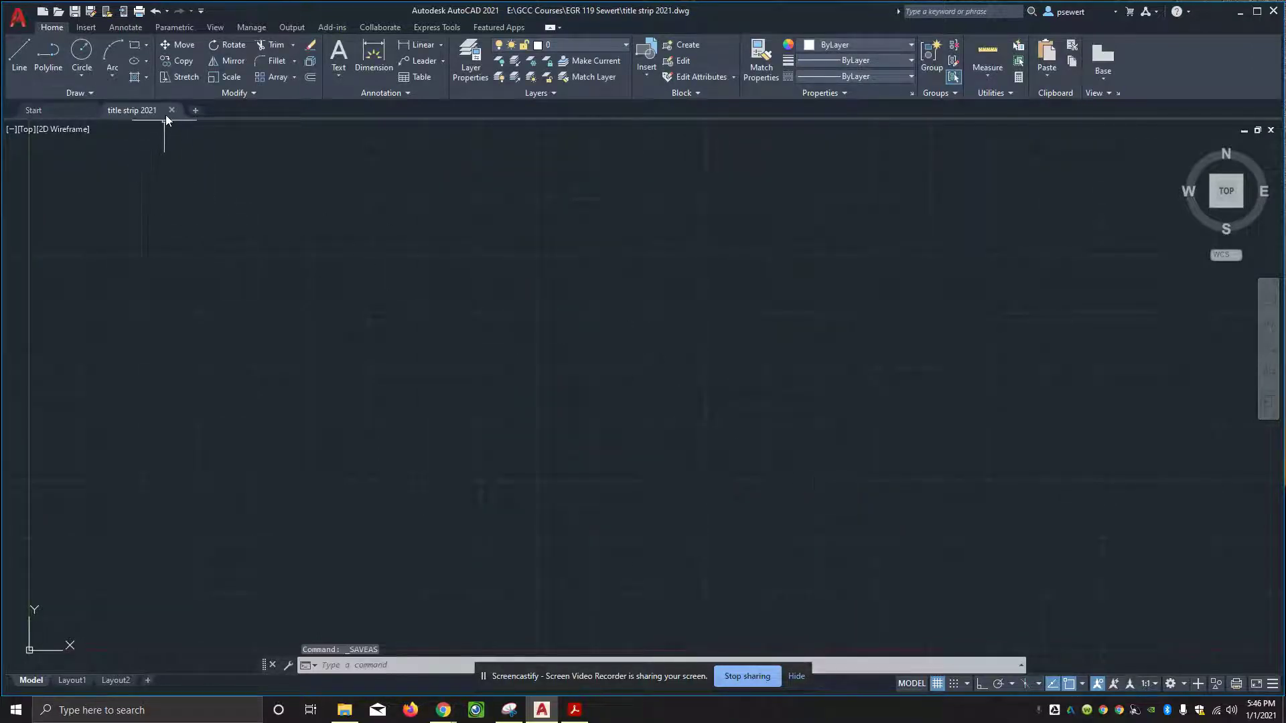
Review the text style table in the Title Strip PDF and create a text style named style1 based on Annotative
mouse_move(166, 116)
left_click(582, 712)
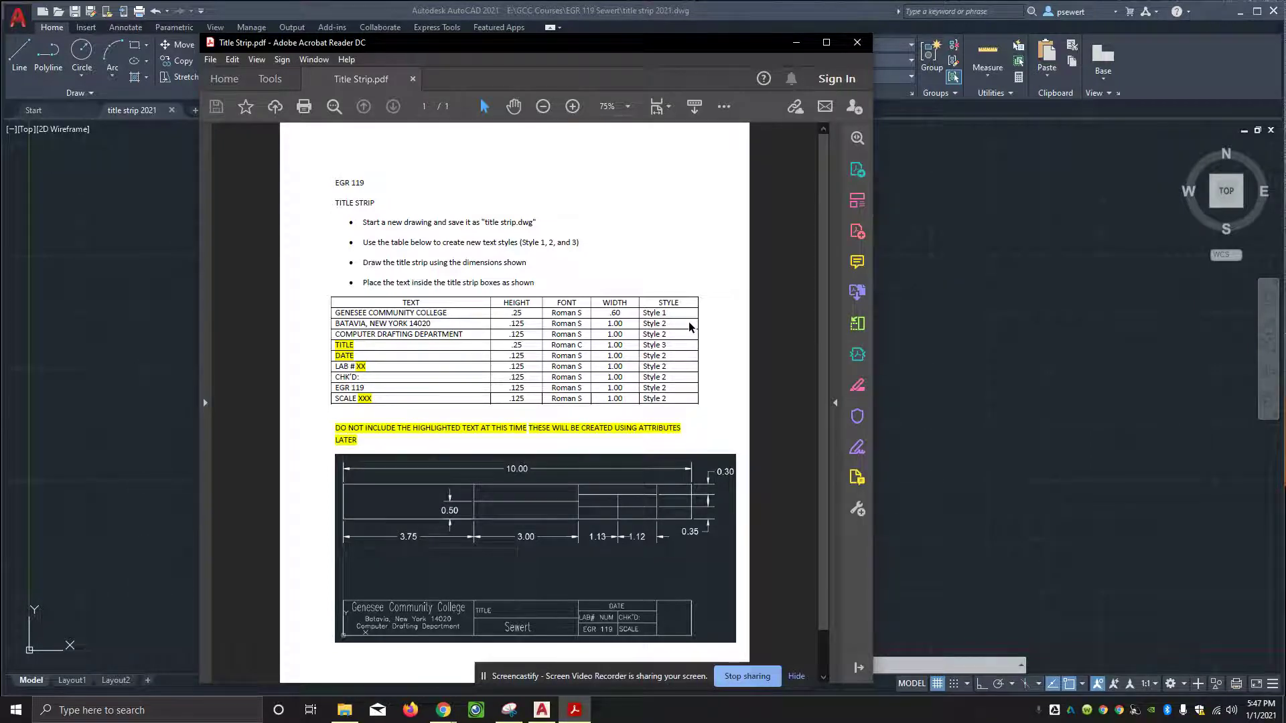
left_click(910, 420)
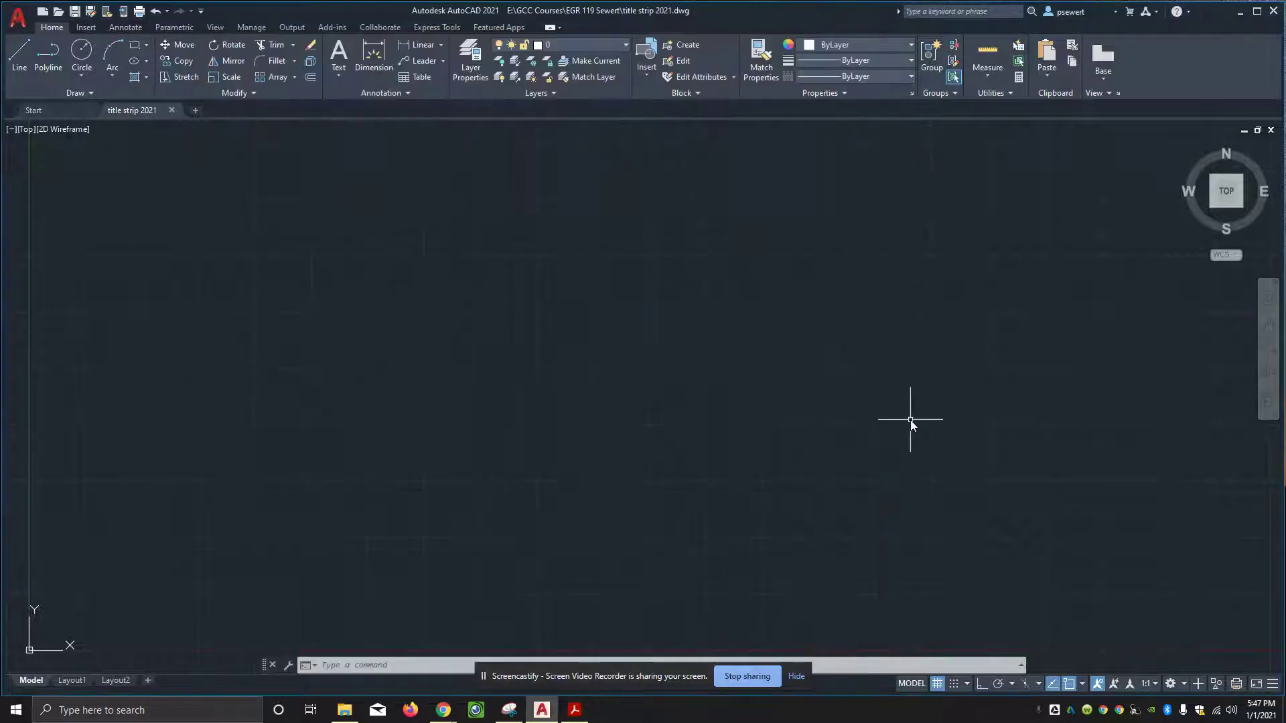
left_click(390, 94)
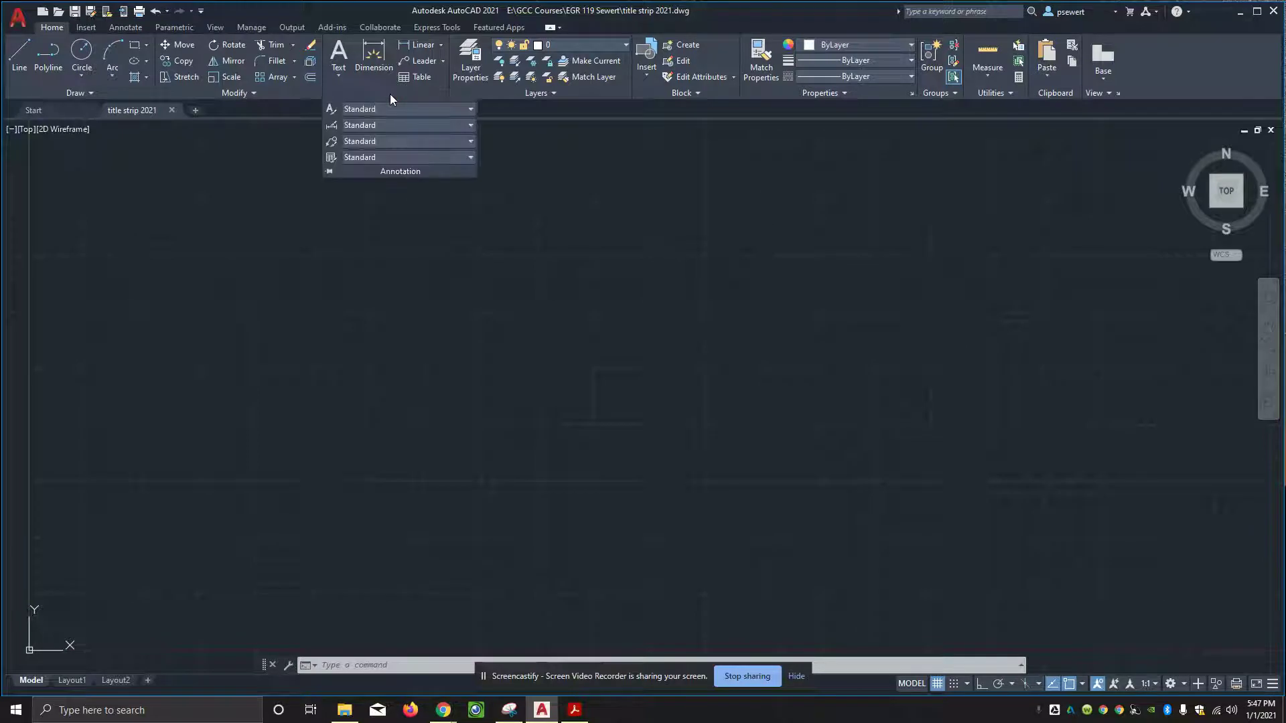
left_click(332, 110)
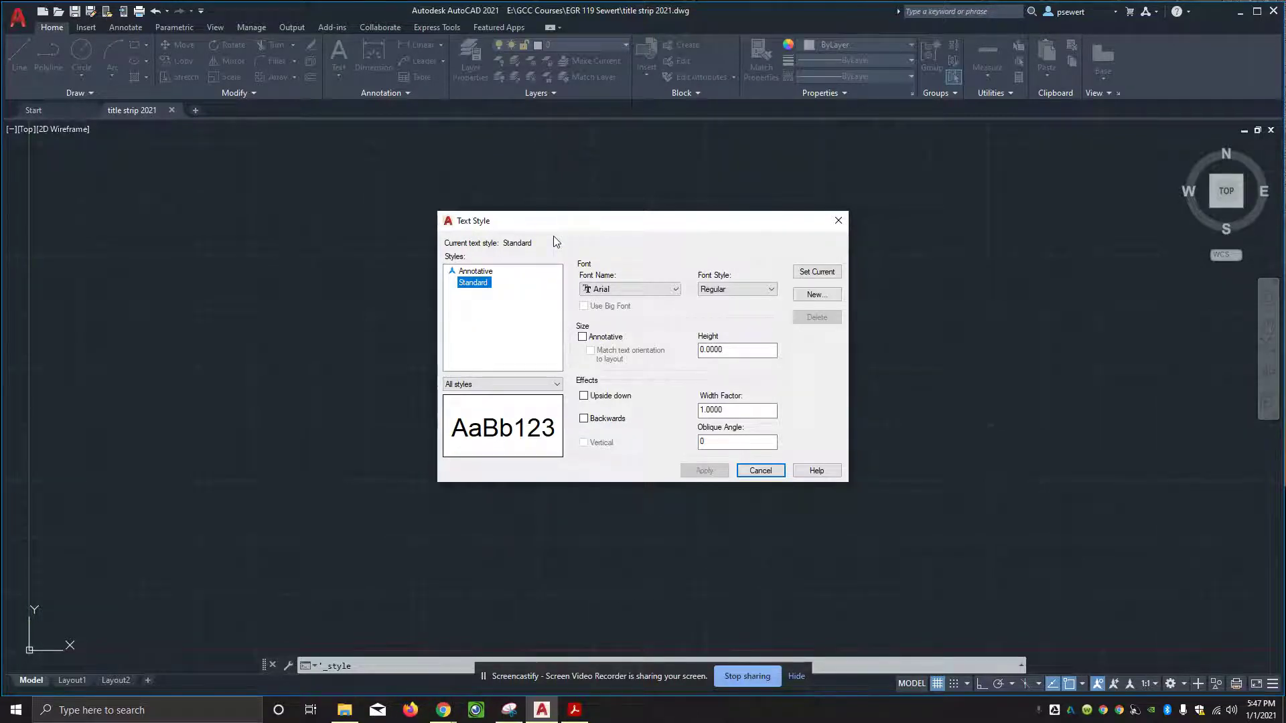
left_click(495, 272)
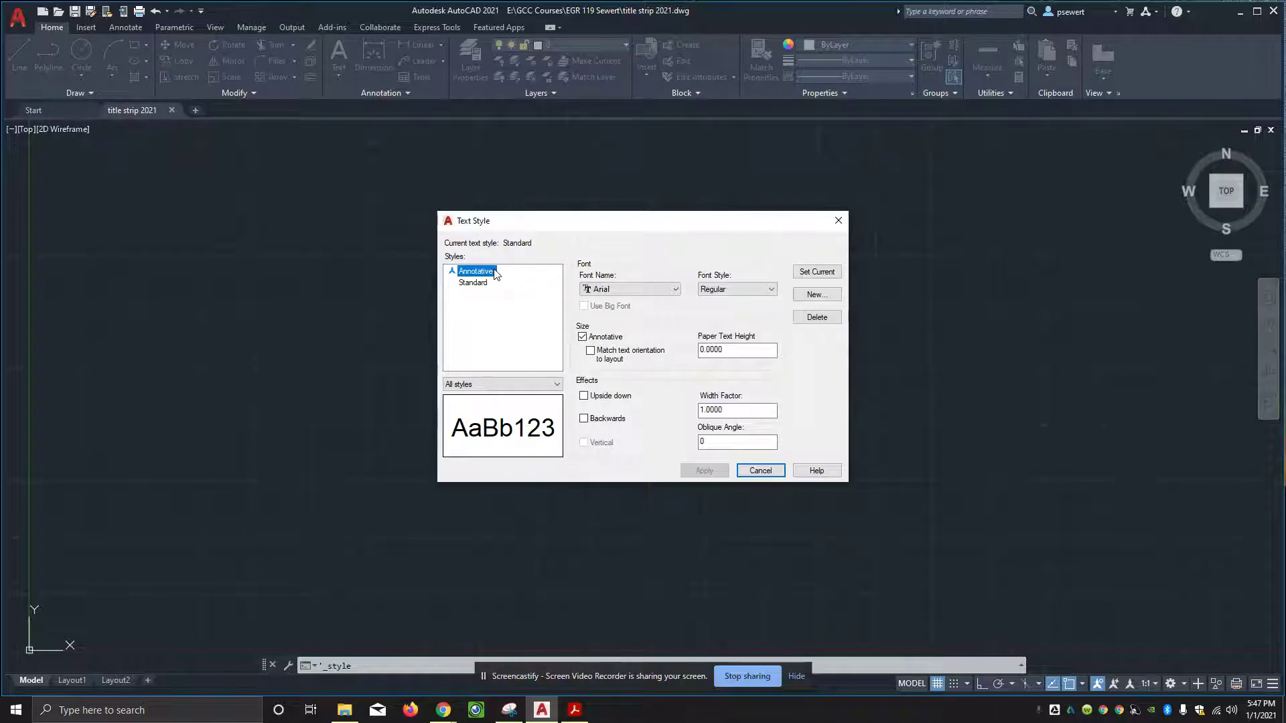
left_click(824, 296)
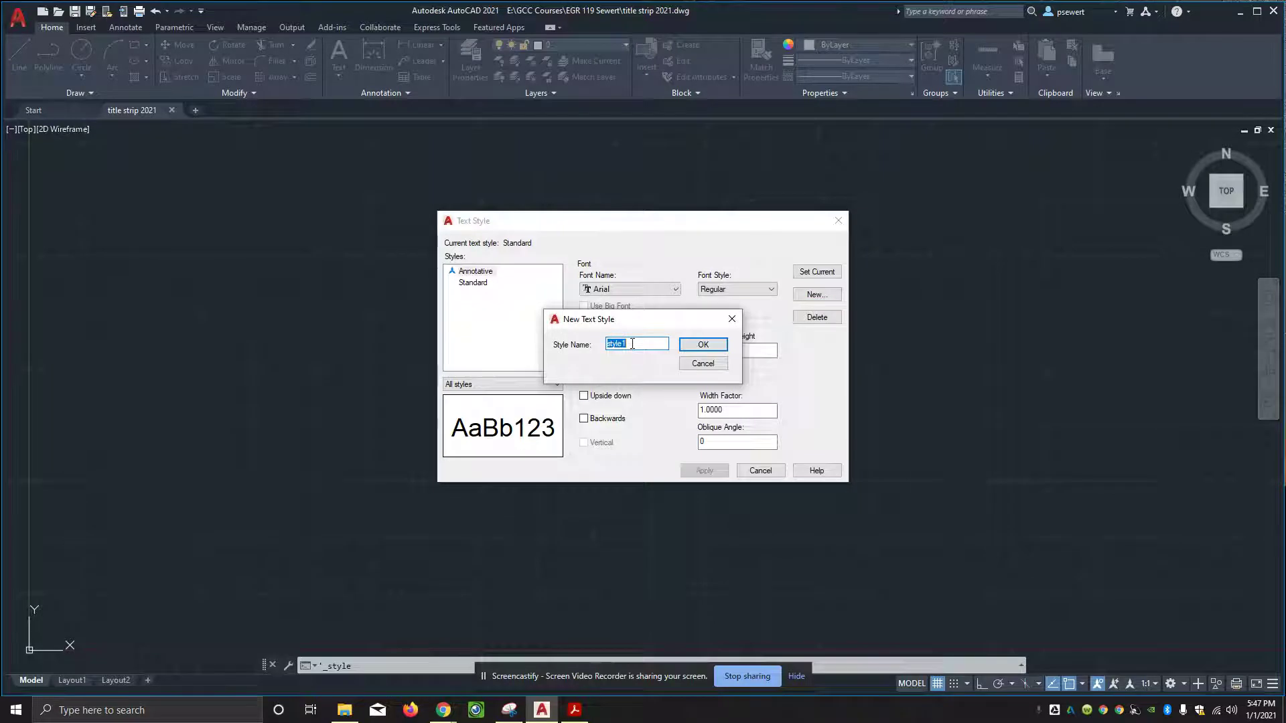
left_click(692, 344)
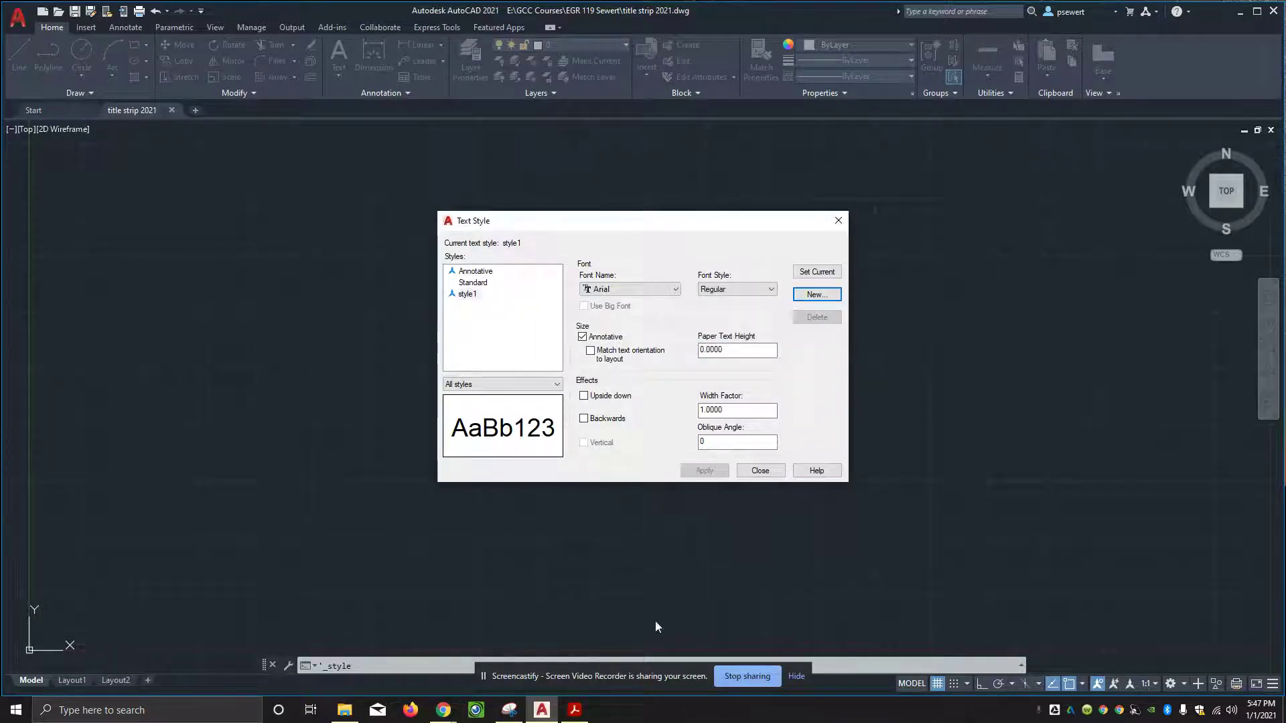
Consult the text style table in the Title Strip PDF and set style1's font to romans.shx
left_click(573, 712)
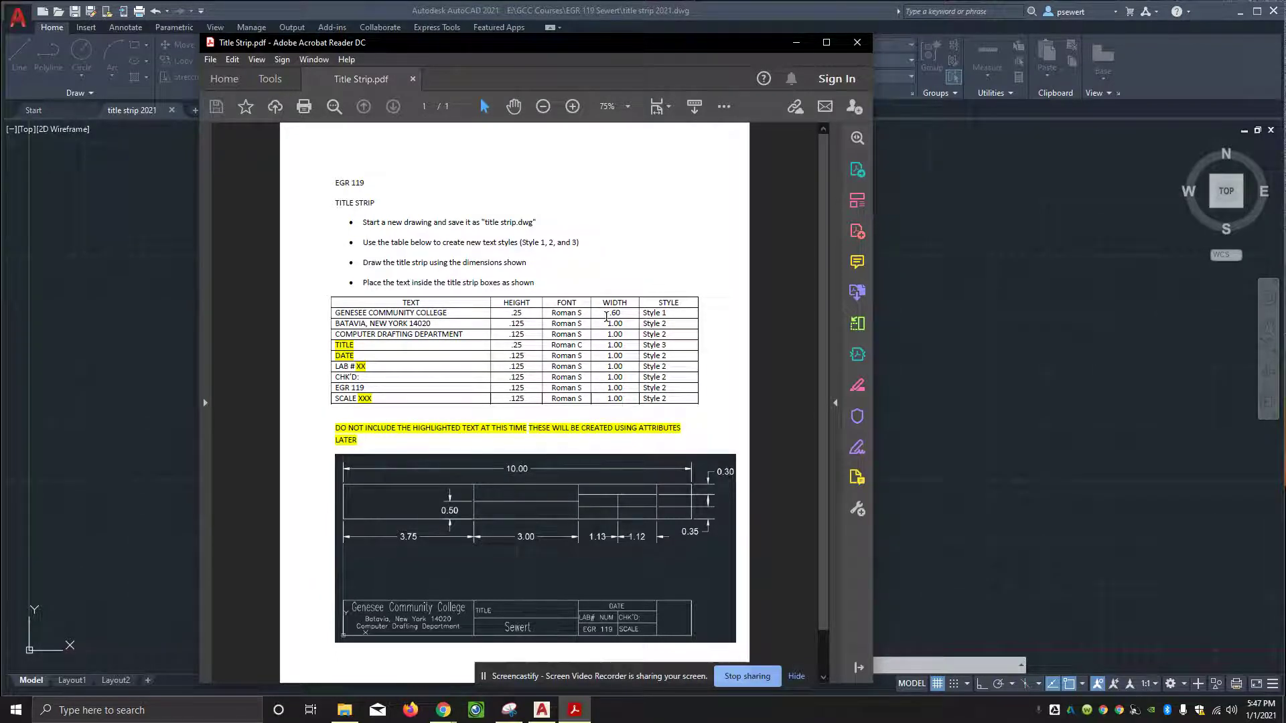
left_click(895, 307)
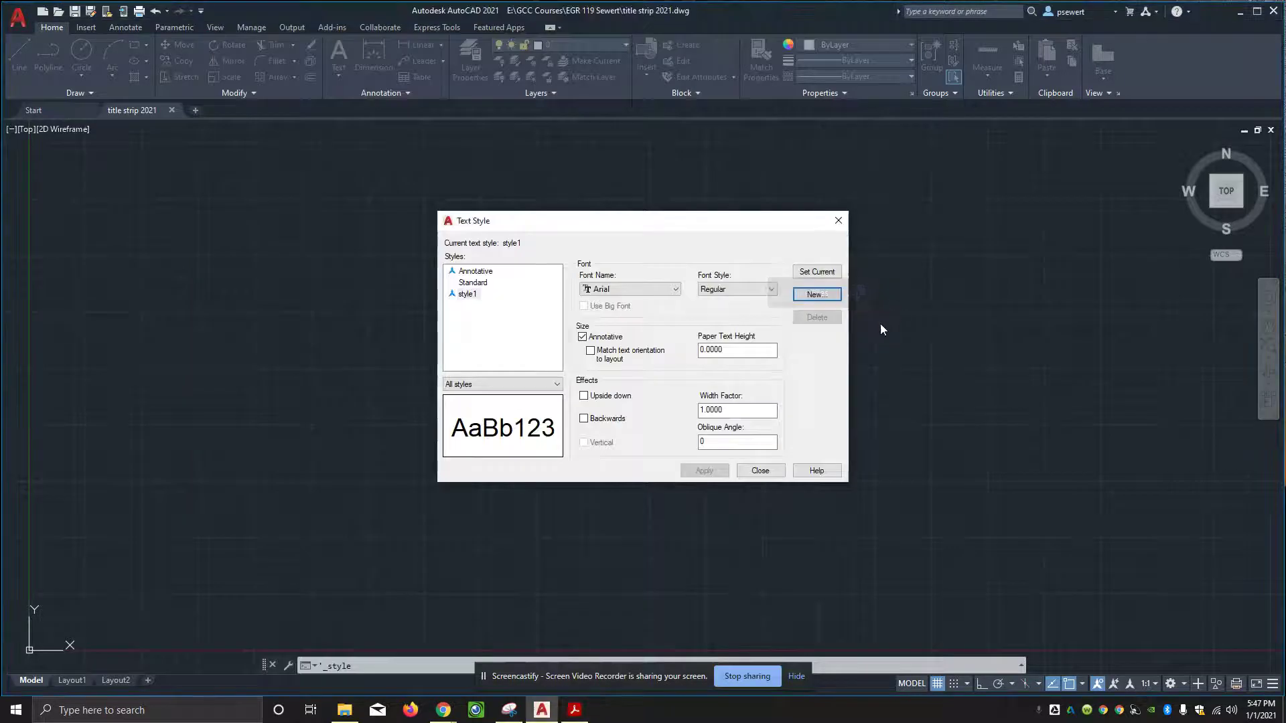
left_click(658, 294)
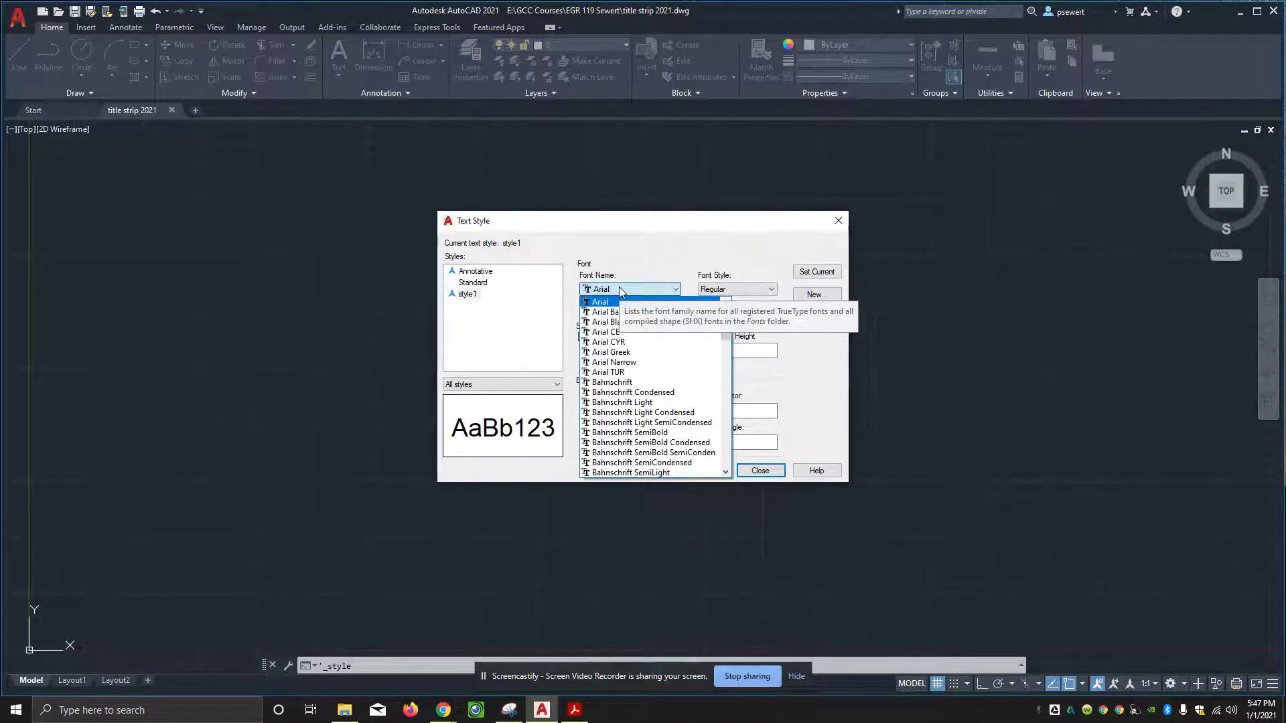
type("romanc.shx")
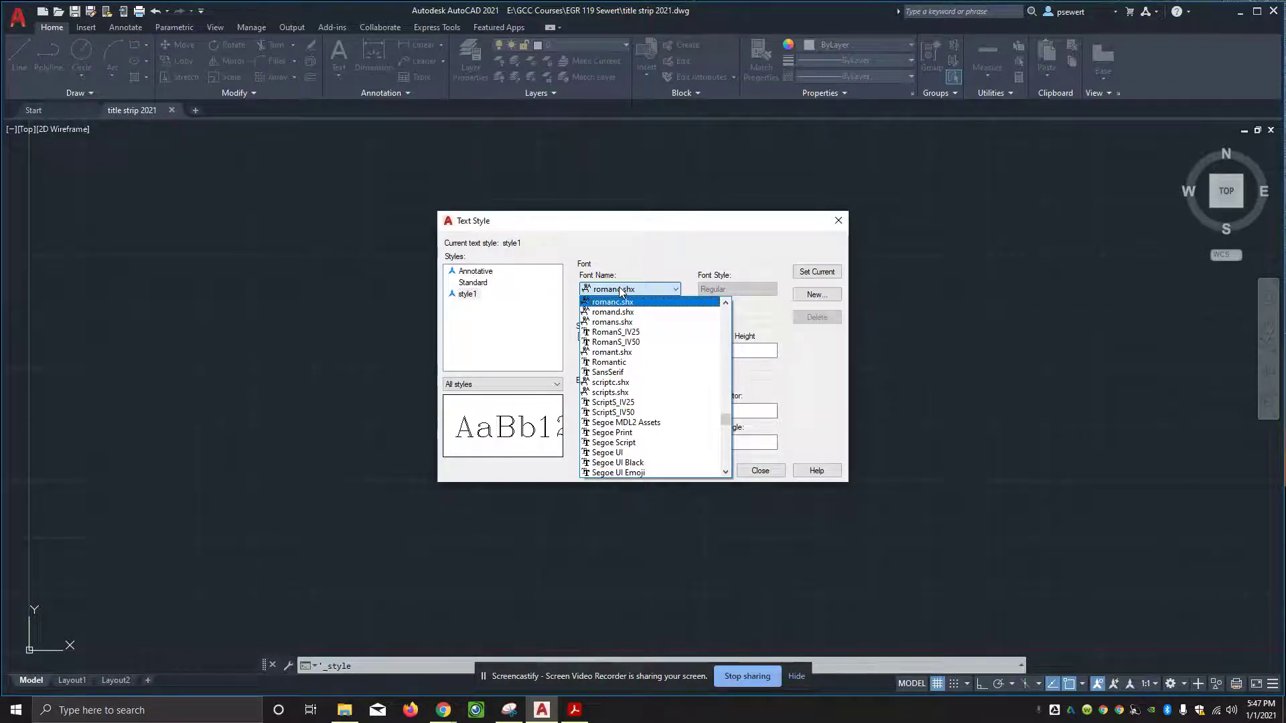
left_click(623, 323)
Set style1's paper text height to .25 and width factor to .6, and apply the changes
left_click(736, 351)
double_click(736, 350)
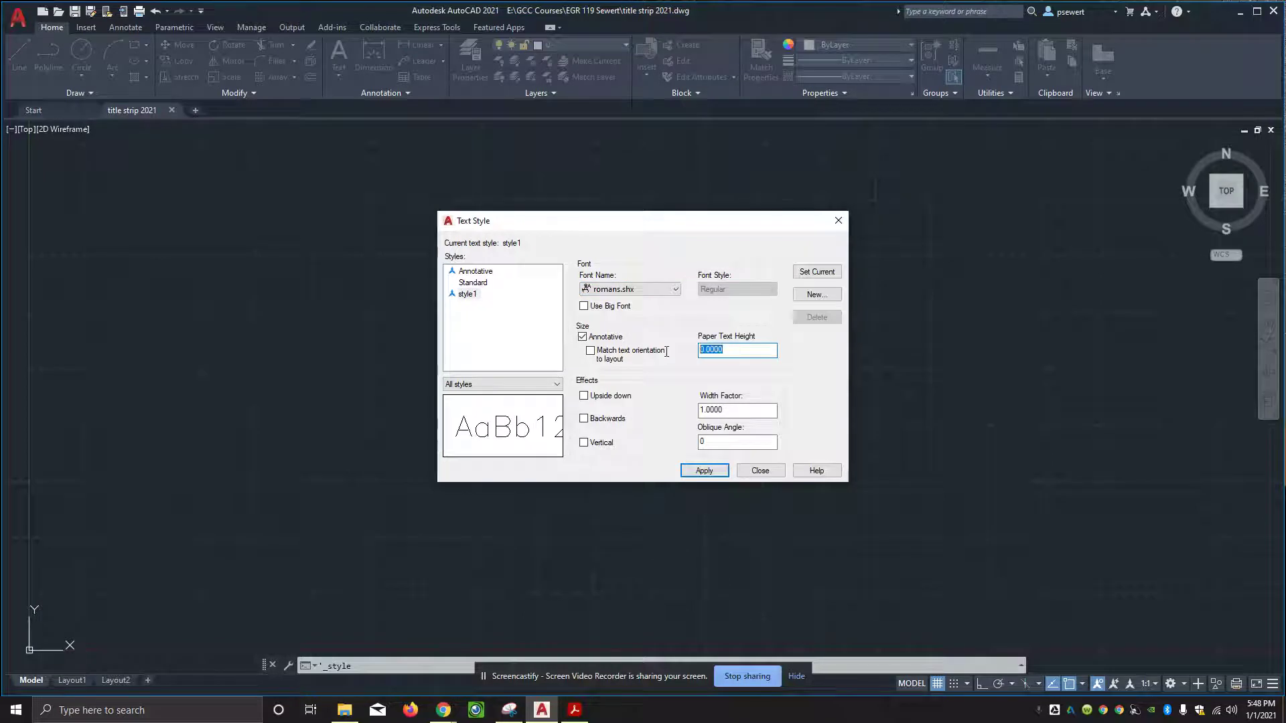
key("BackSpace")
type(".25")
left_click_drag(764, 410, 697, 410)
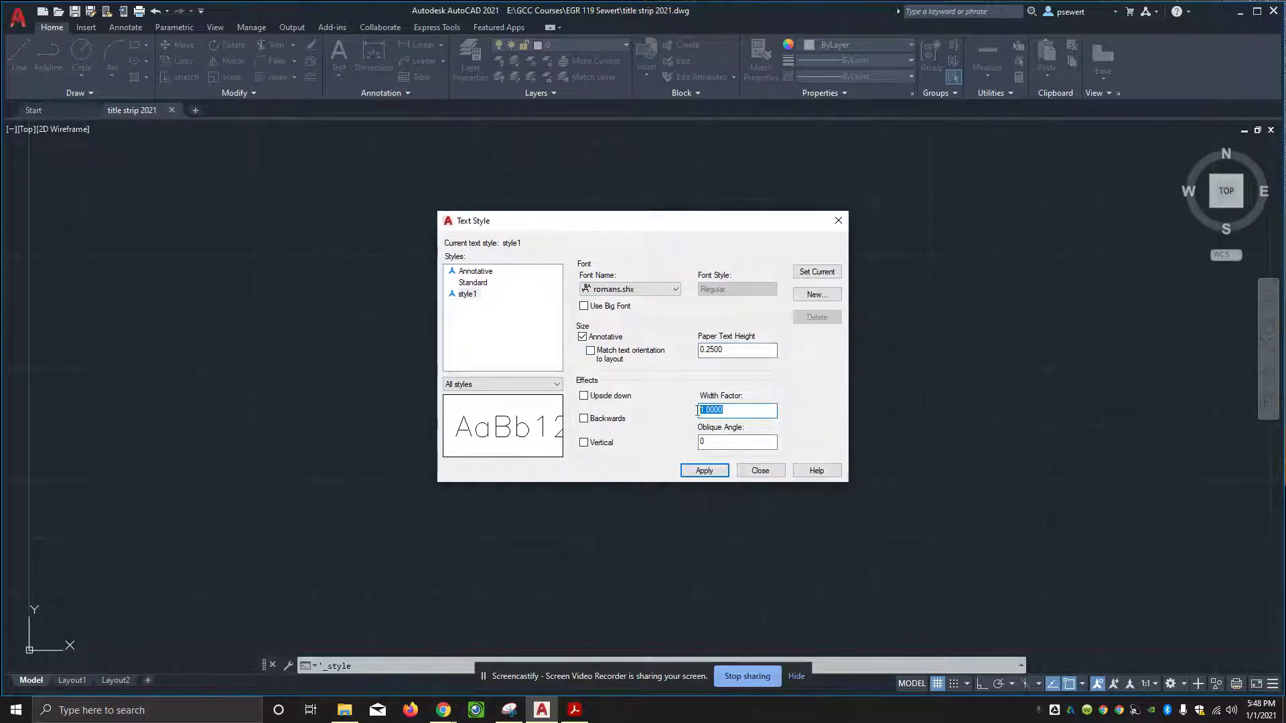
type(".6")
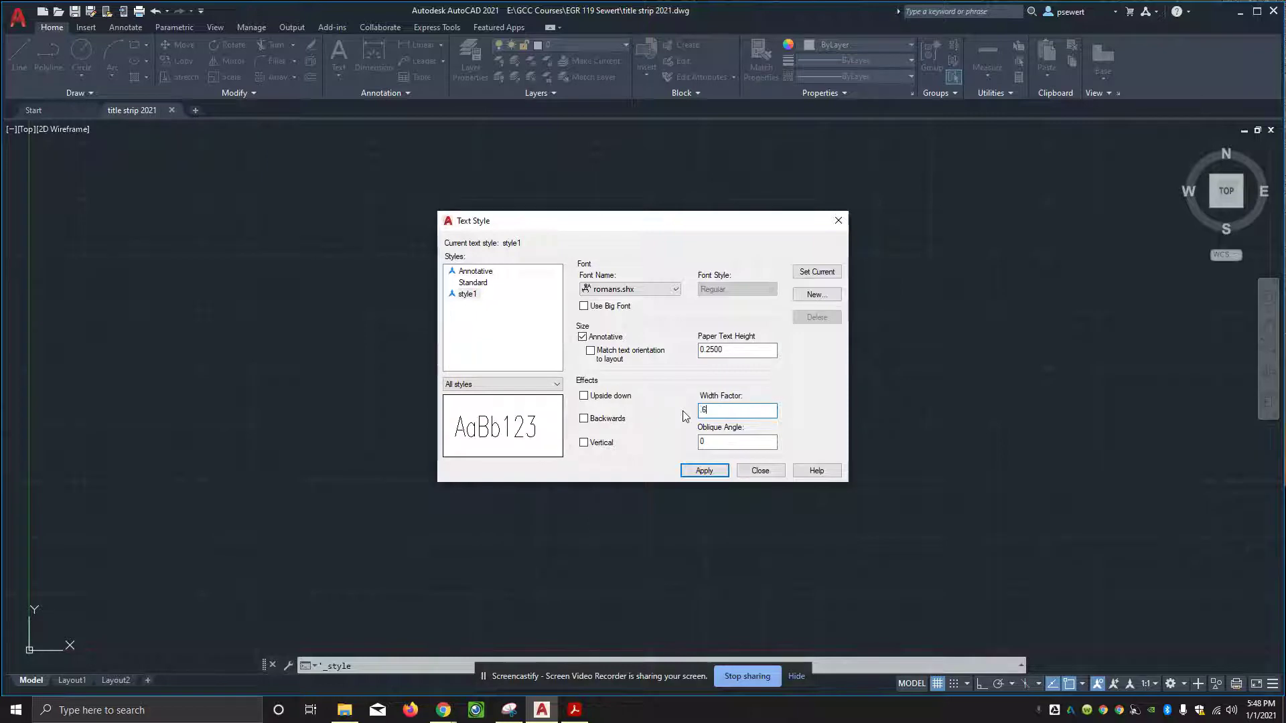
left_click(705, 471)
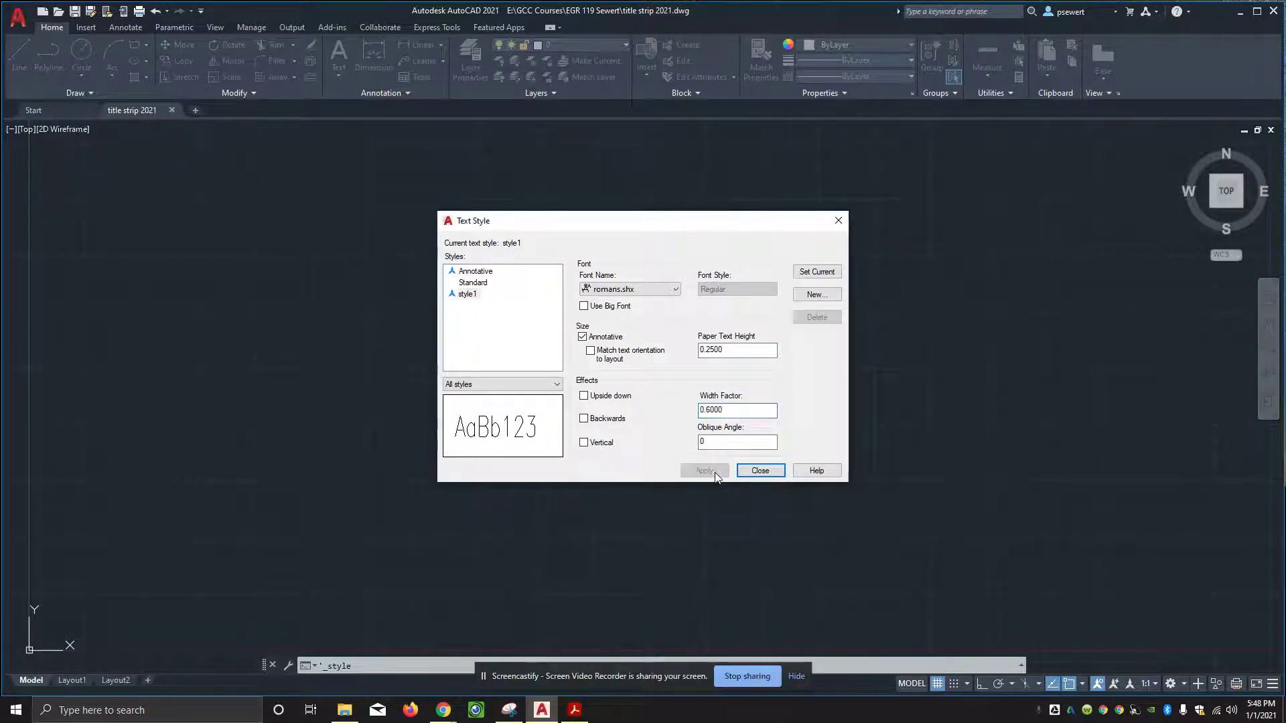
Create a new text style named style2 and look up its values in the Title Strip PDF table
left_click(815, 295)
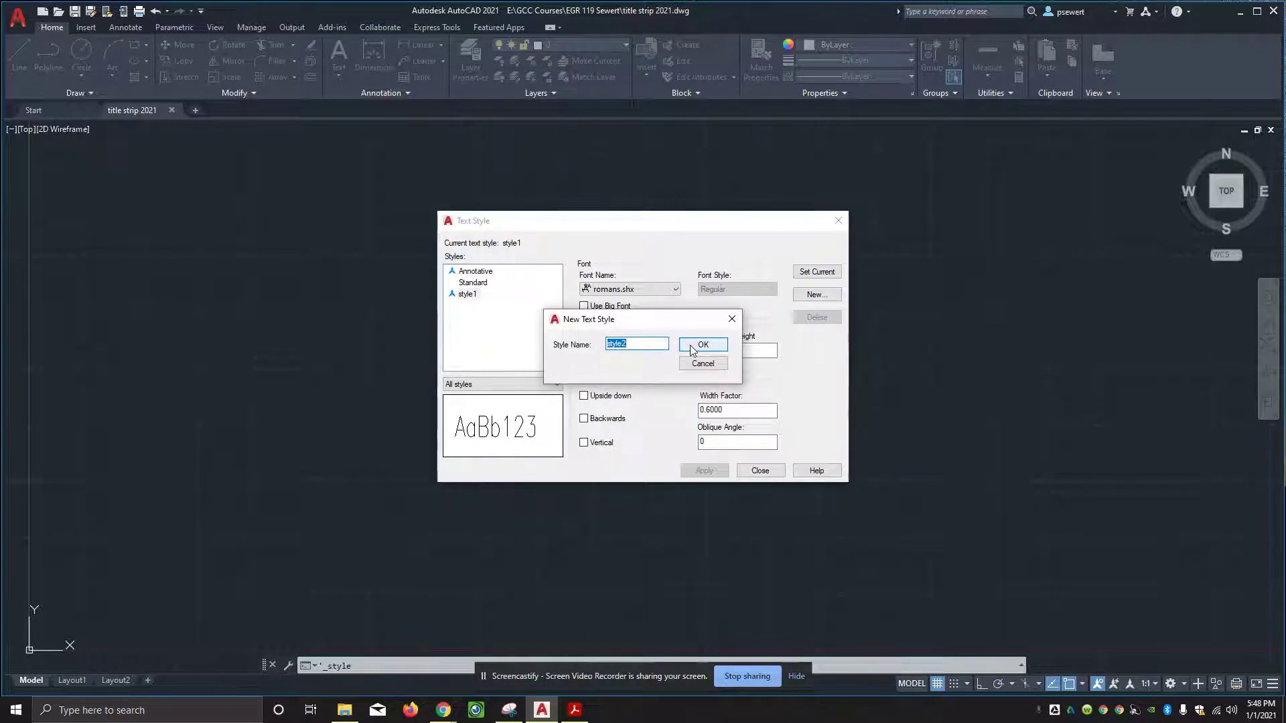
left_click(694, 345)
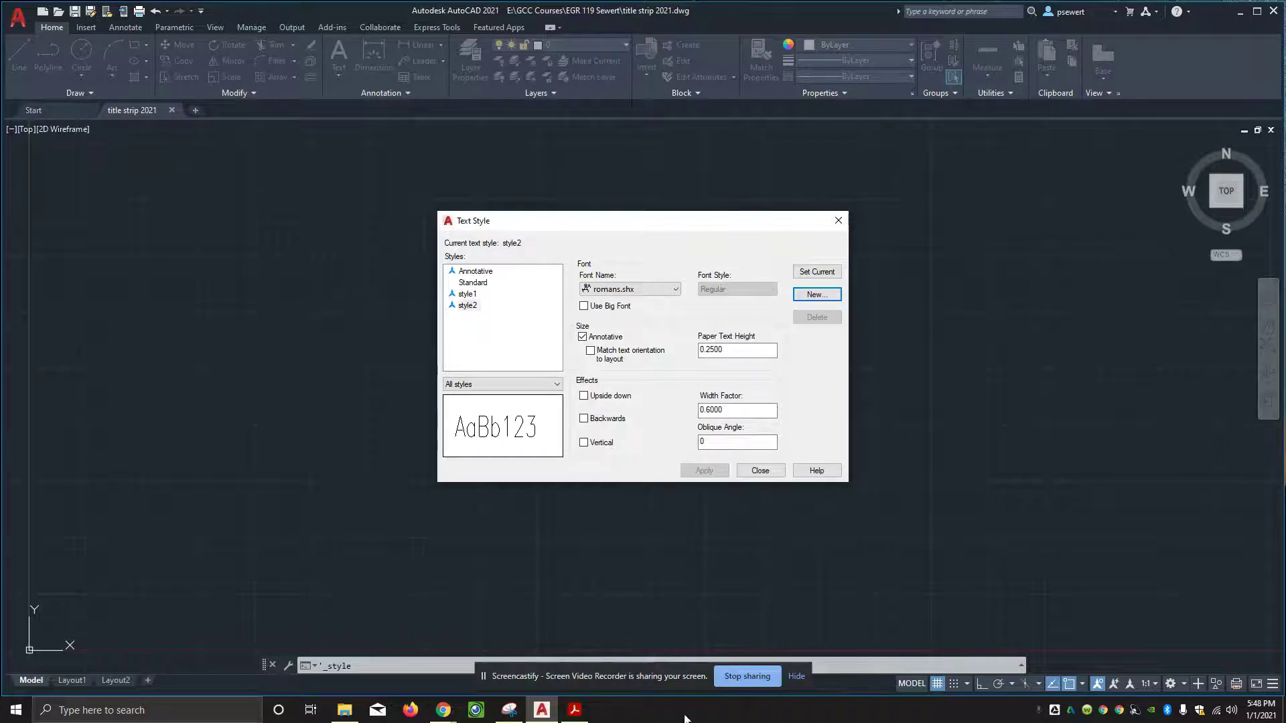
left_click(574, 710)
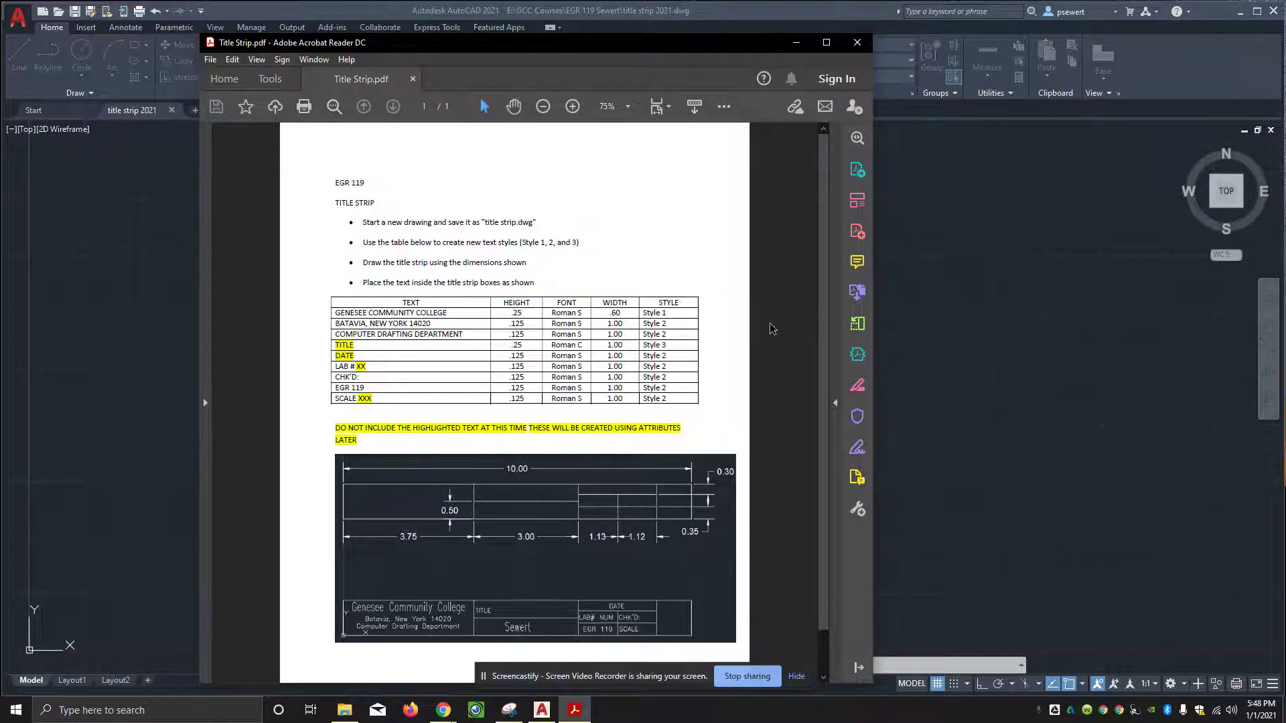
left_click(911, 332)
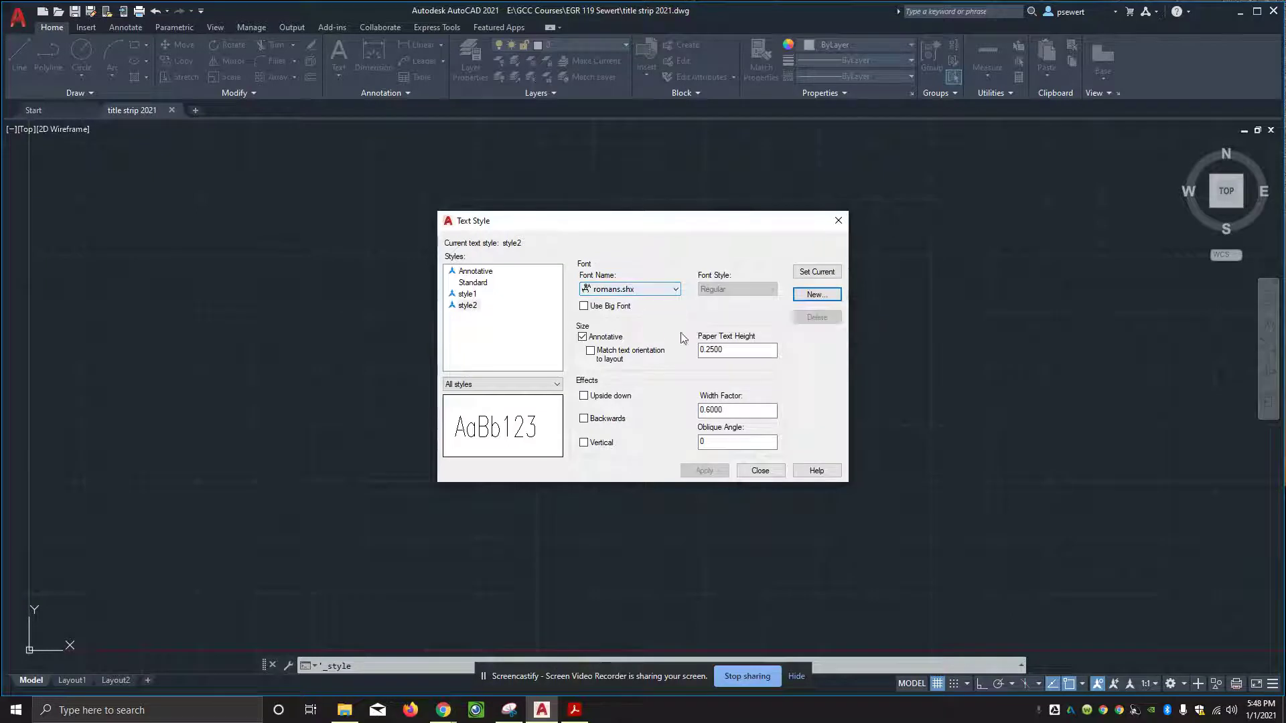
Set style2's paper text height to .125 and width factor to 1, and apply the changes
left_click(736, 354)
double_click(736, 355)
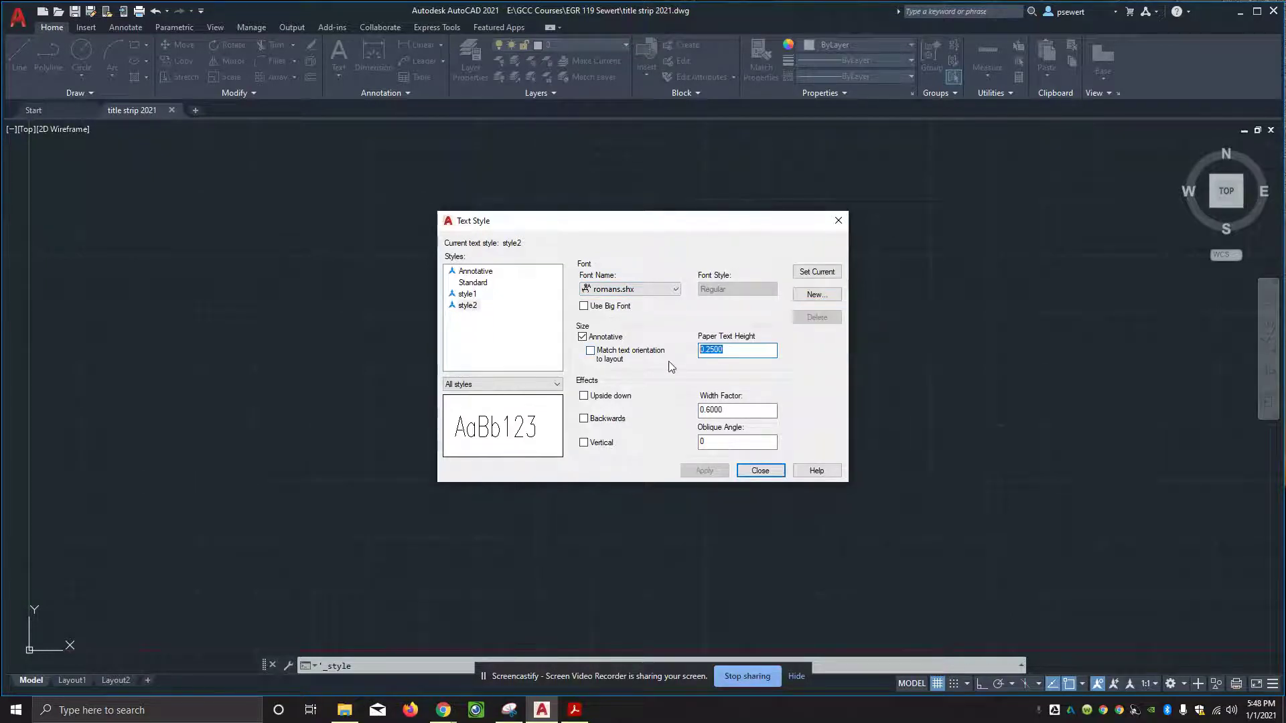
type(".125")
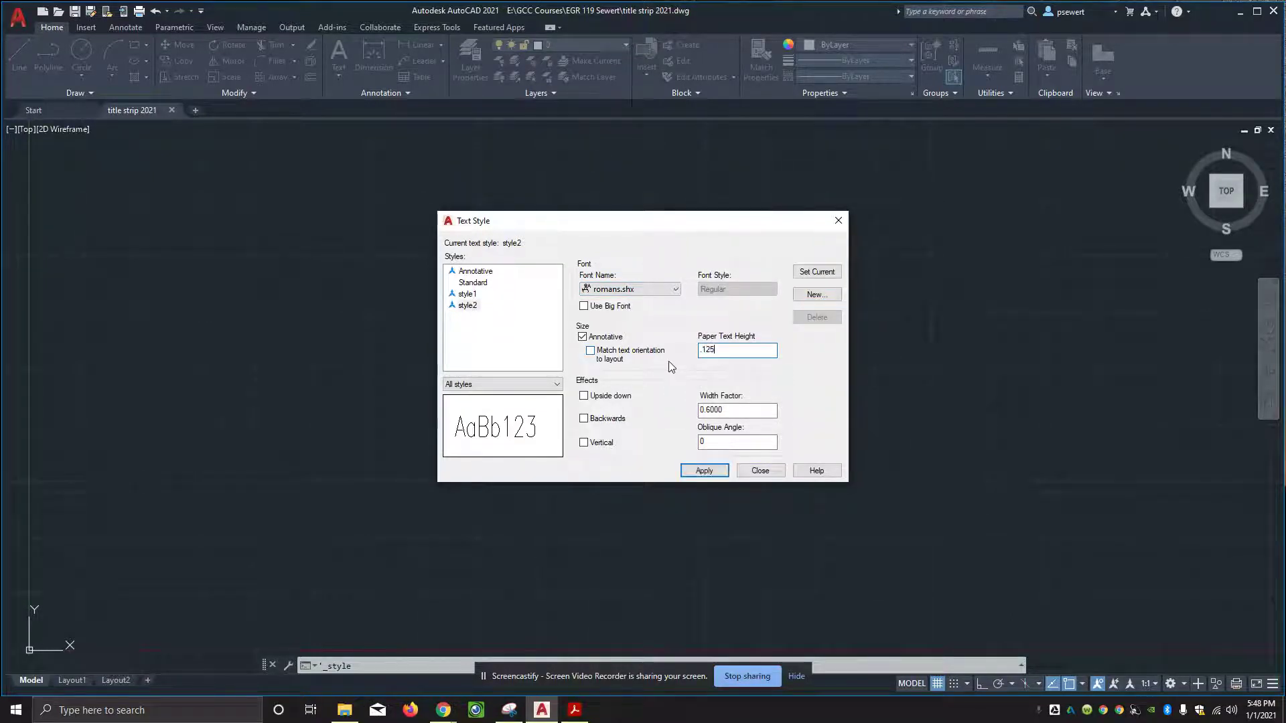
left_click(726, 410)
double_click(725, 411)
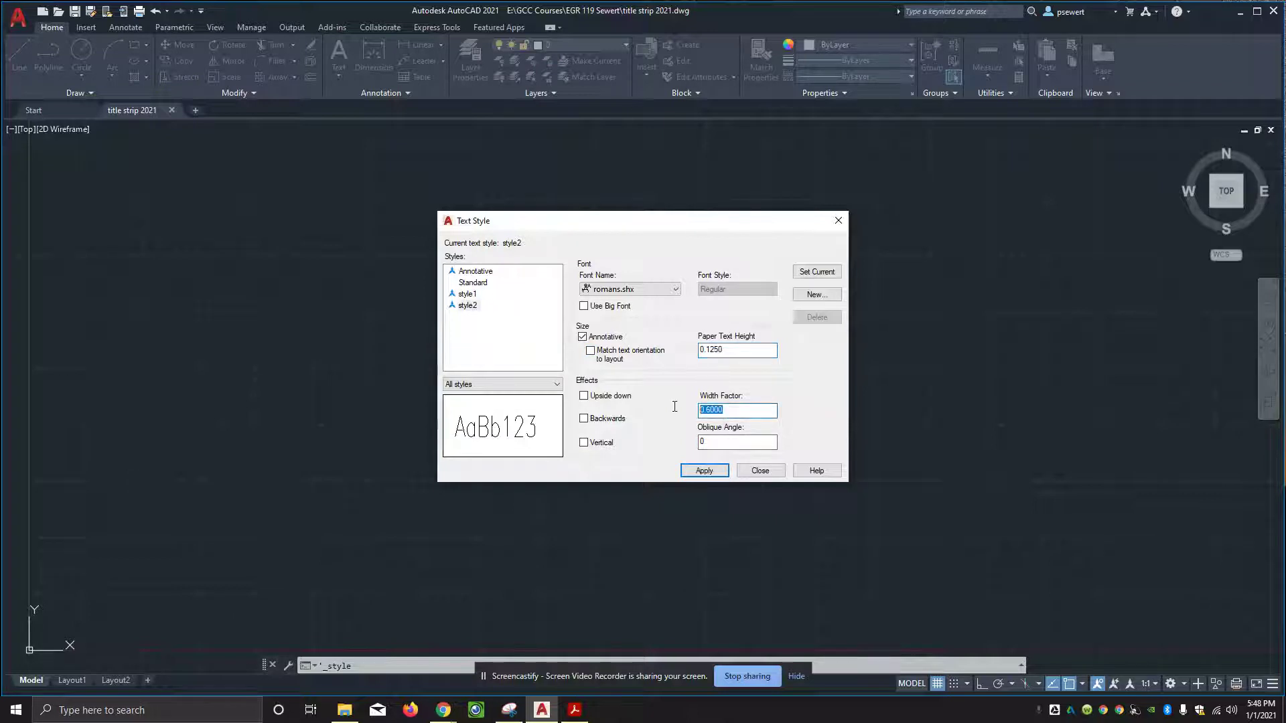
type("1")
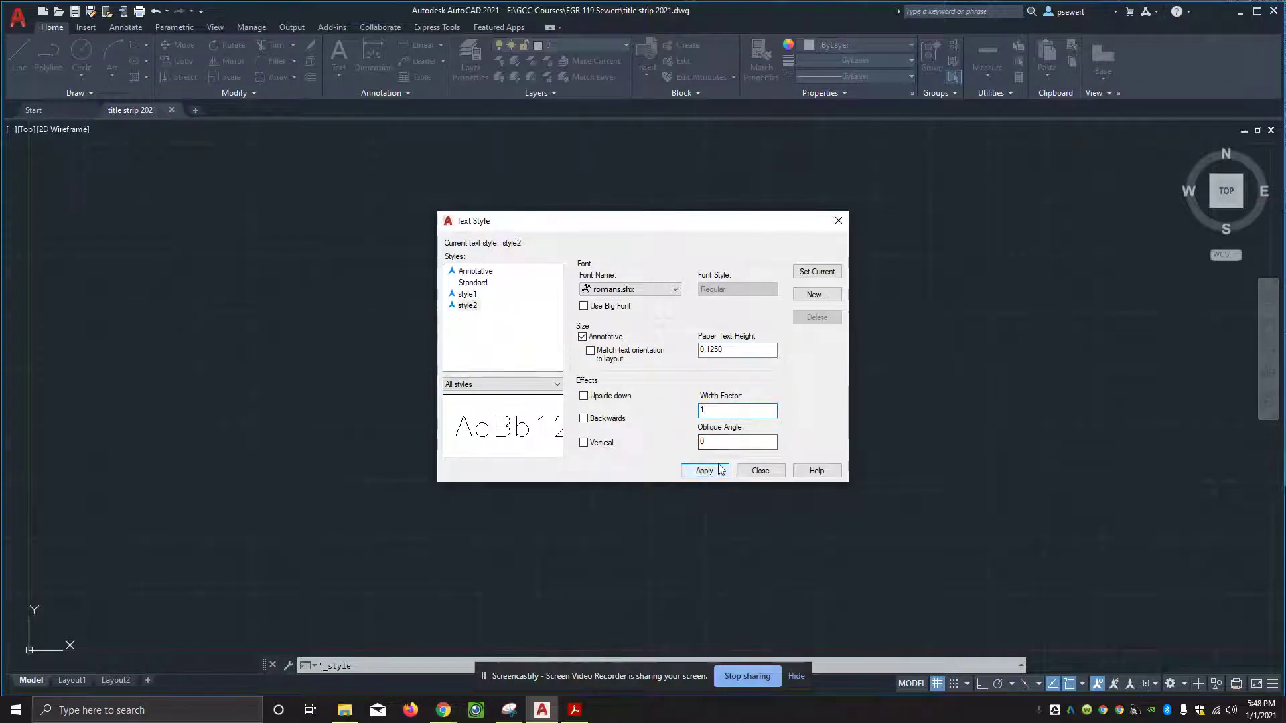
left_click(715, 469)
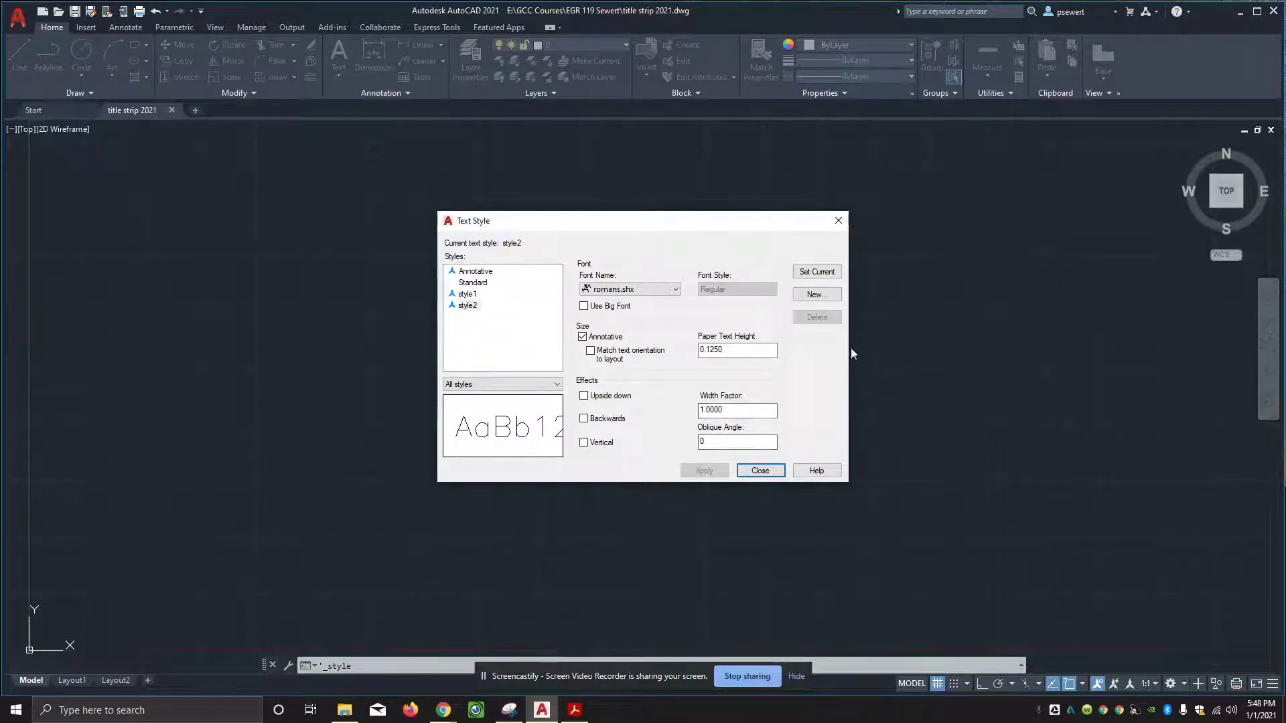
Create a new text style named style3 and look up its values in the Title Strip PDF table
left_click(828, 295)
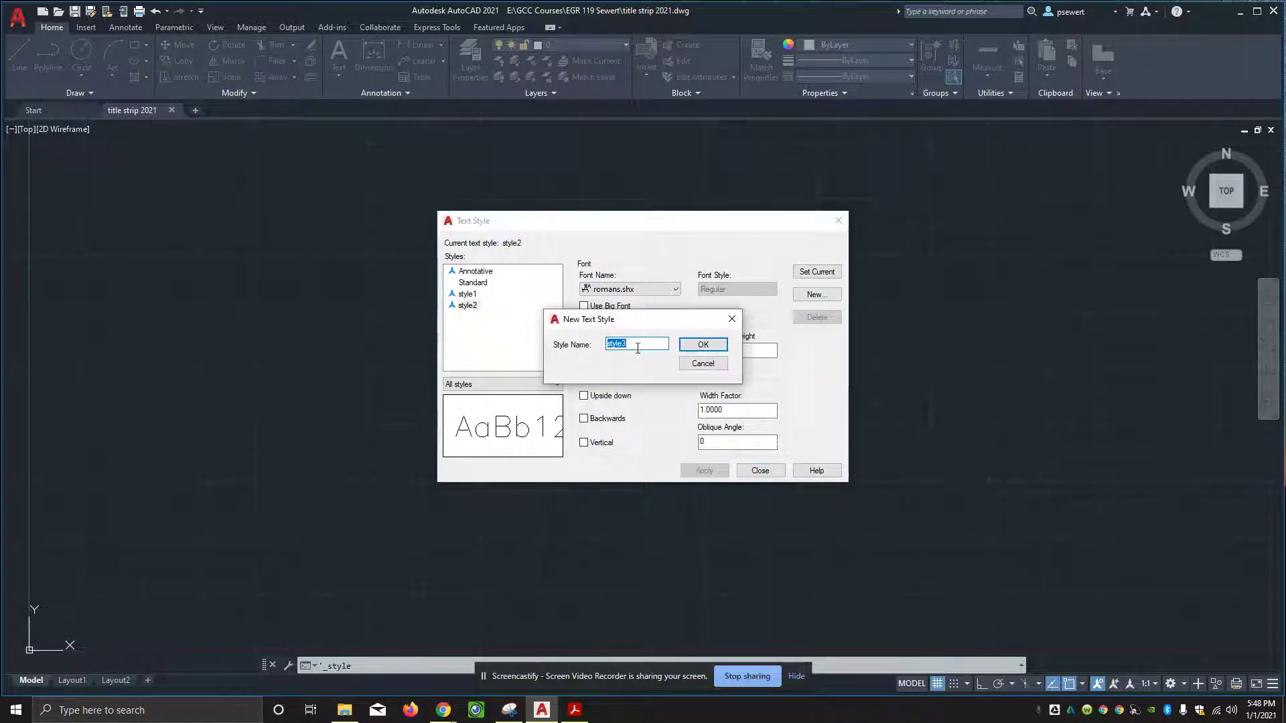
left_click(702, 345)
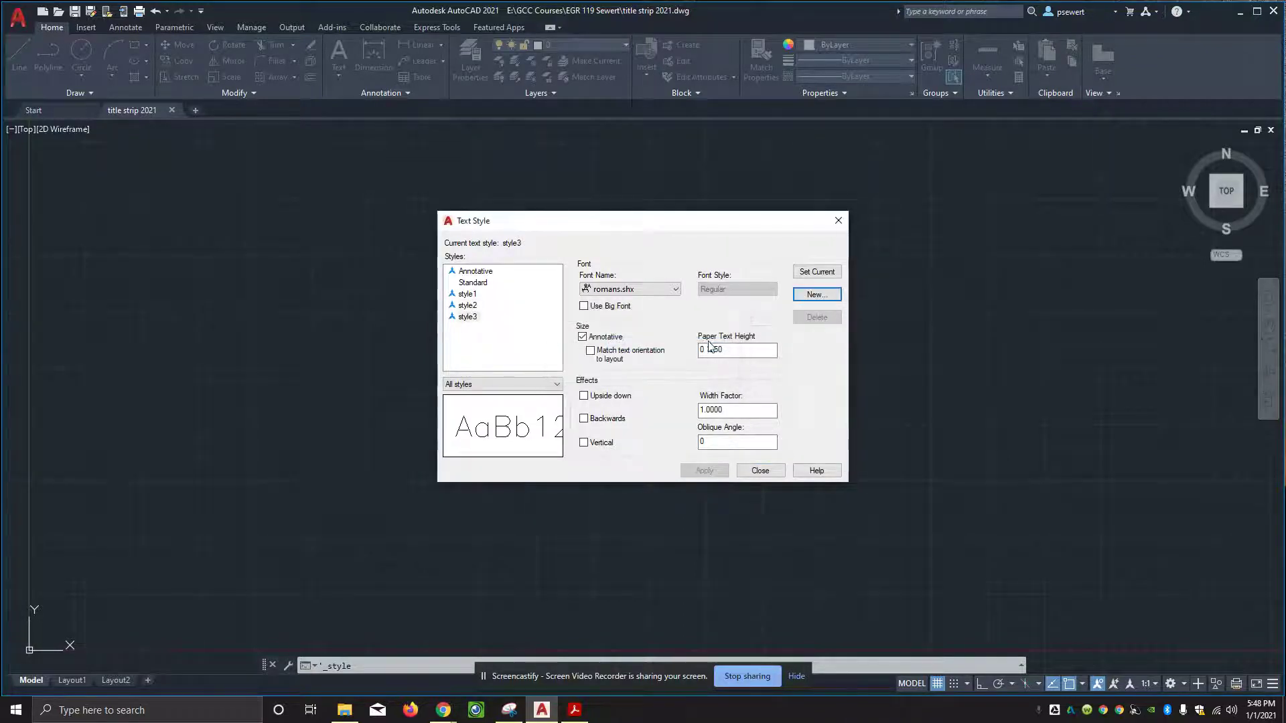
left_click(574, 711)
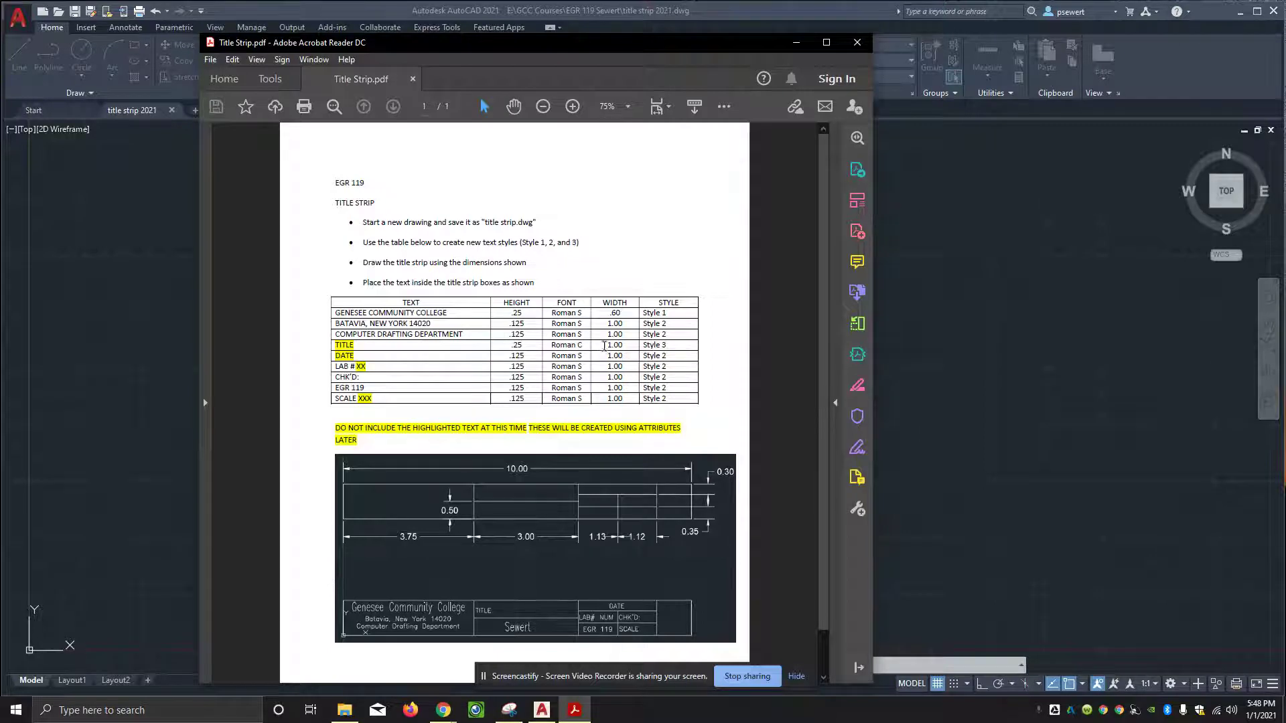
left_click(888, 341)
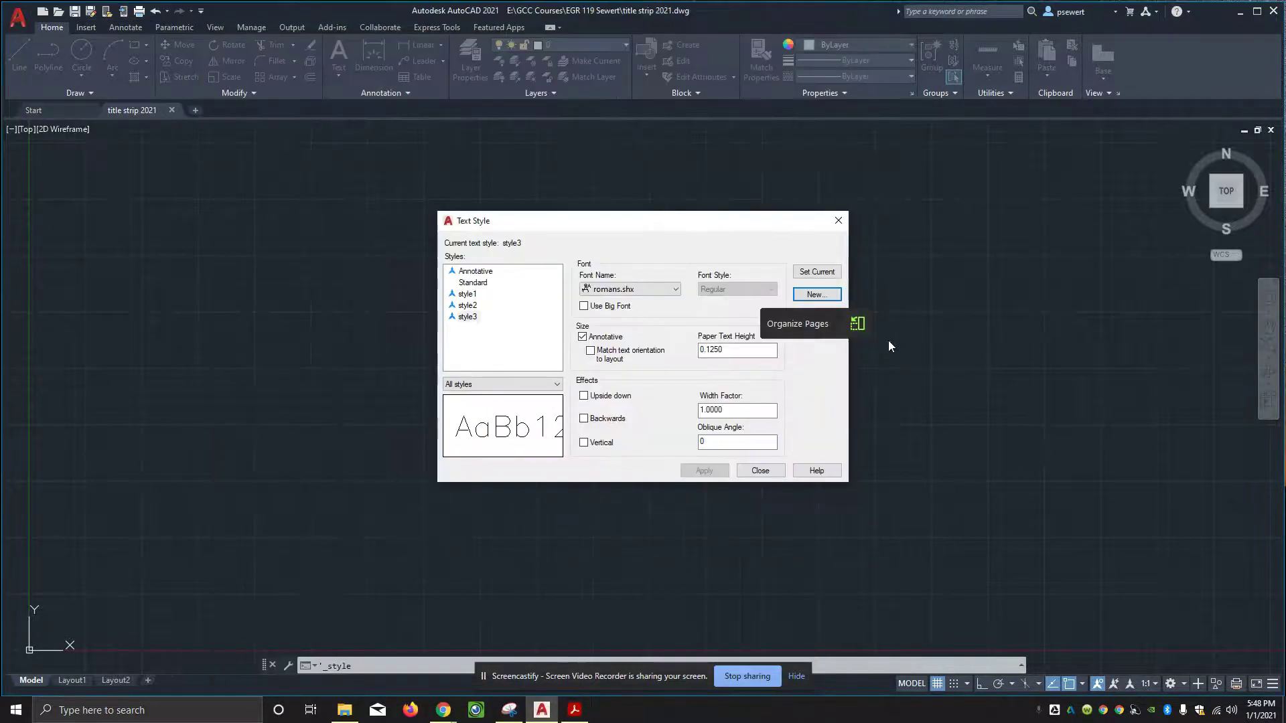
Set style3's paper text height to .25 and check its width factor
left_click_drag(737, 350, 697, 349)
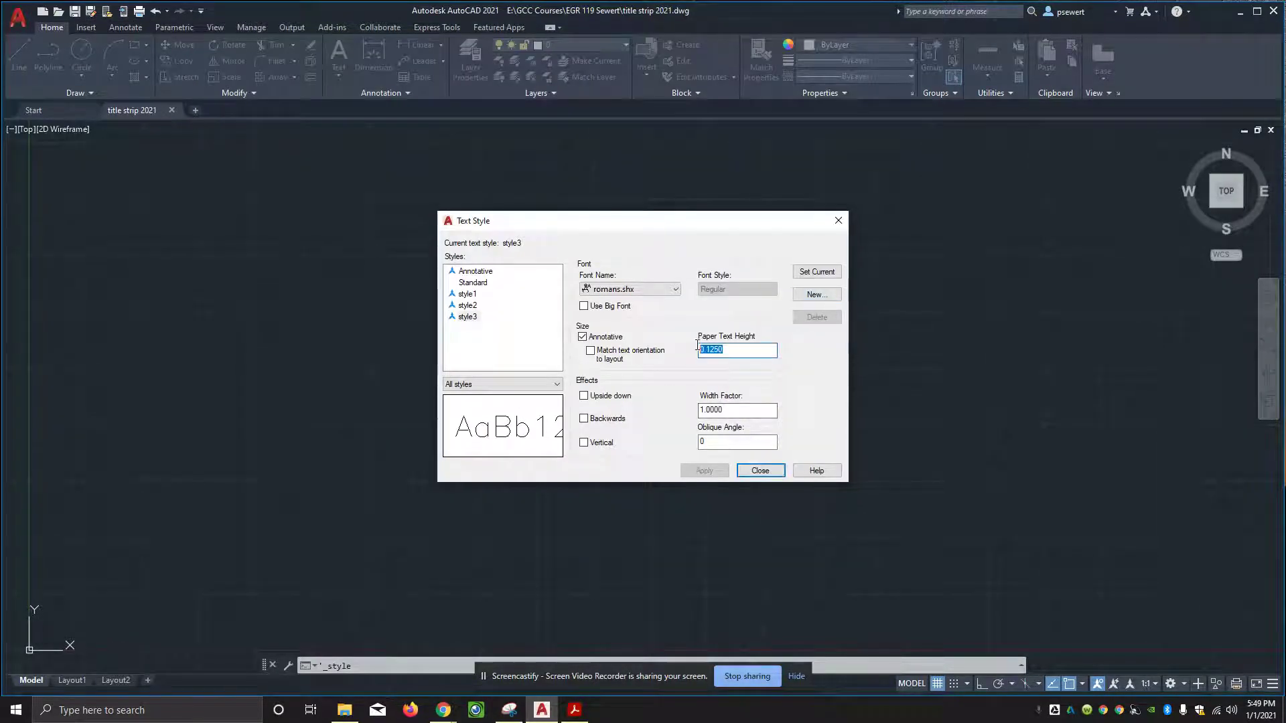
key("BackSpace")
type("0.25")
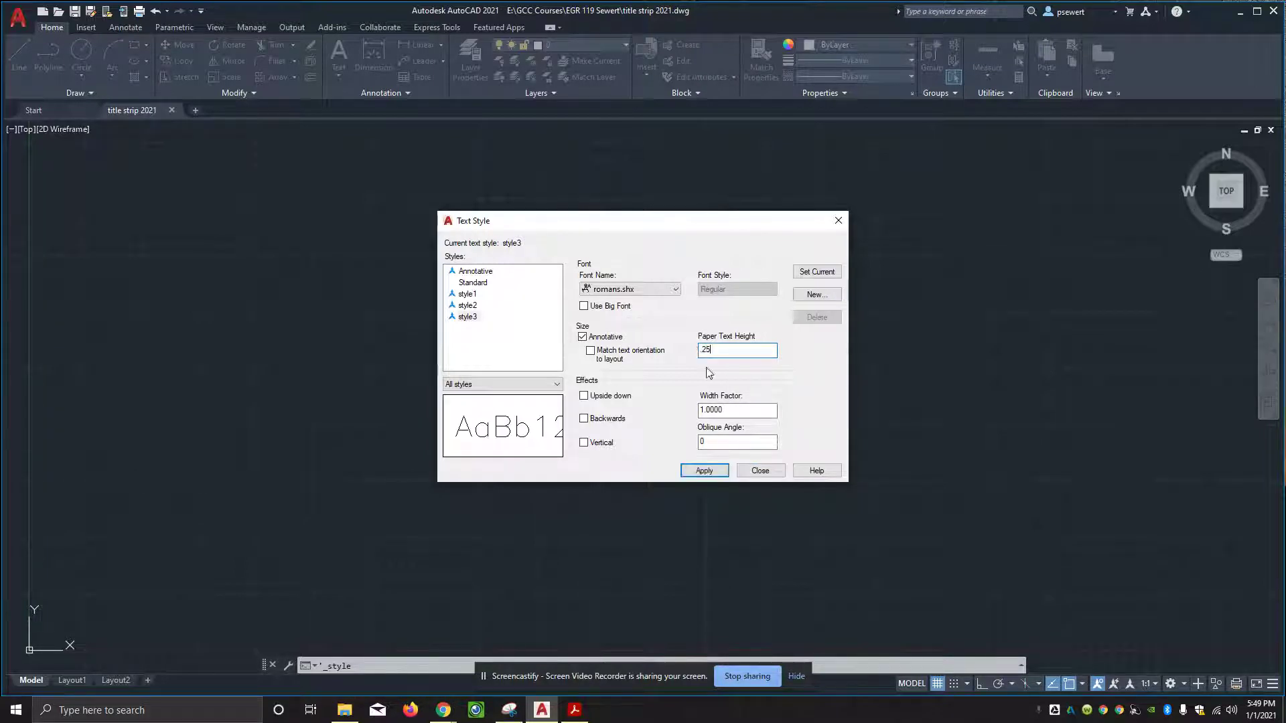
left_click(725, 411)
left_click_drag(725, 412, 700, 412)
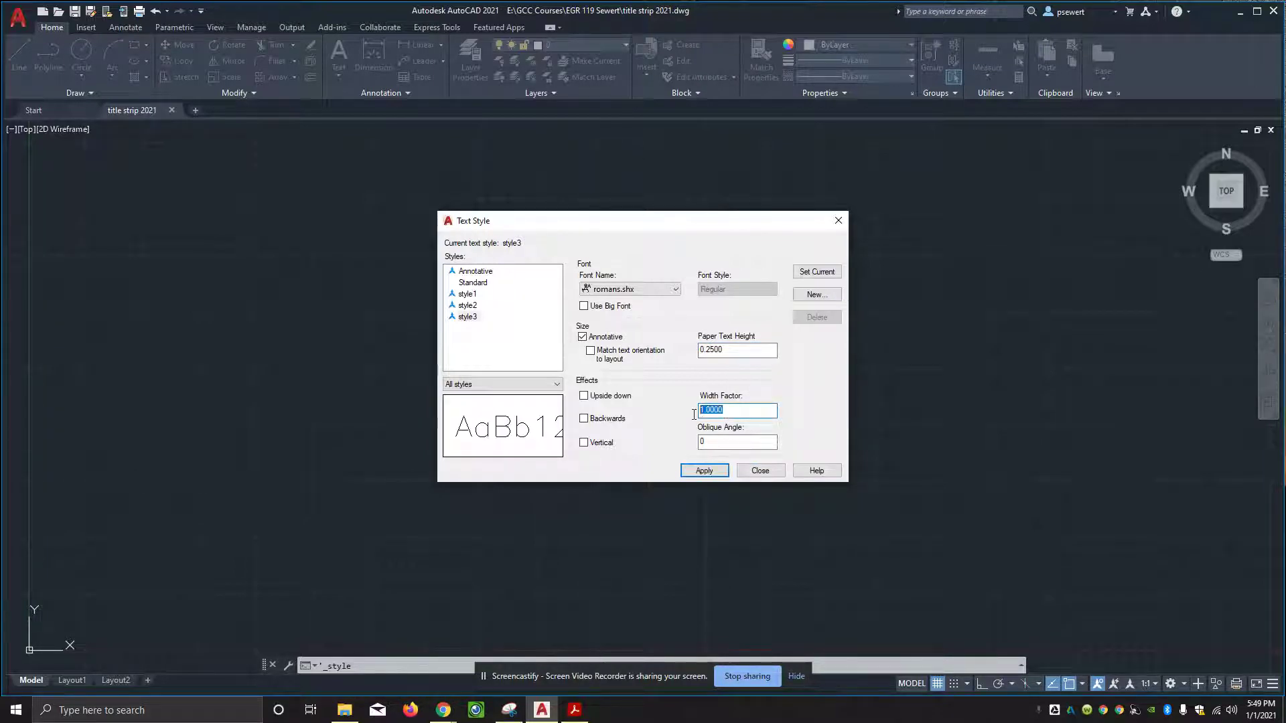
Set style3's font to romanc.shx, apply the changes and close the Text Style dialog
left_click(637, 289)
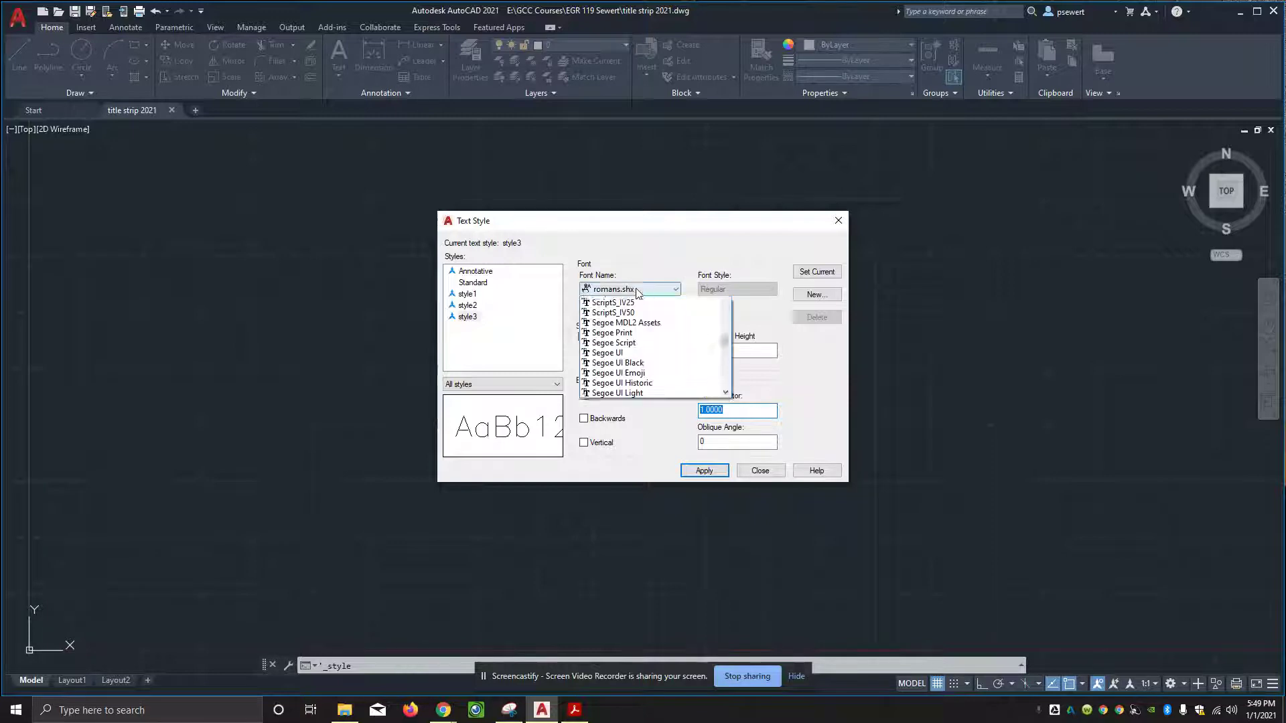
left_click(726, 302)
left_click(725, 302)
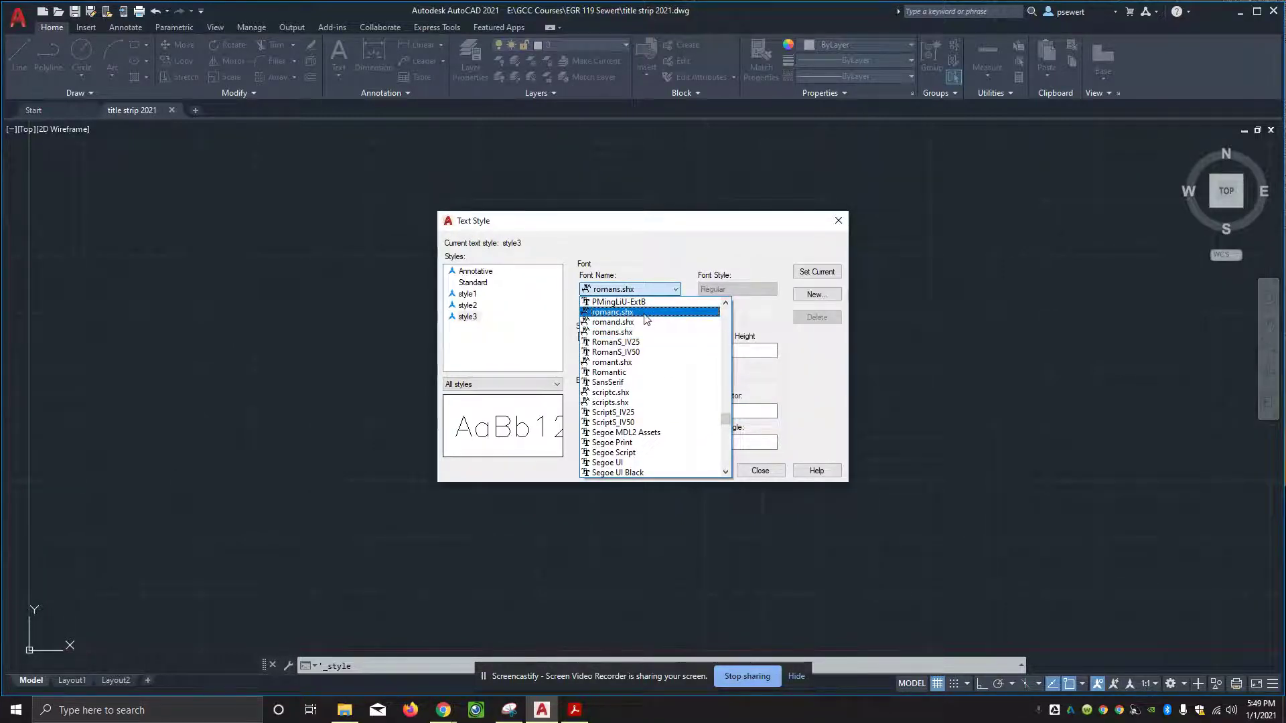
left_click(708, 313)
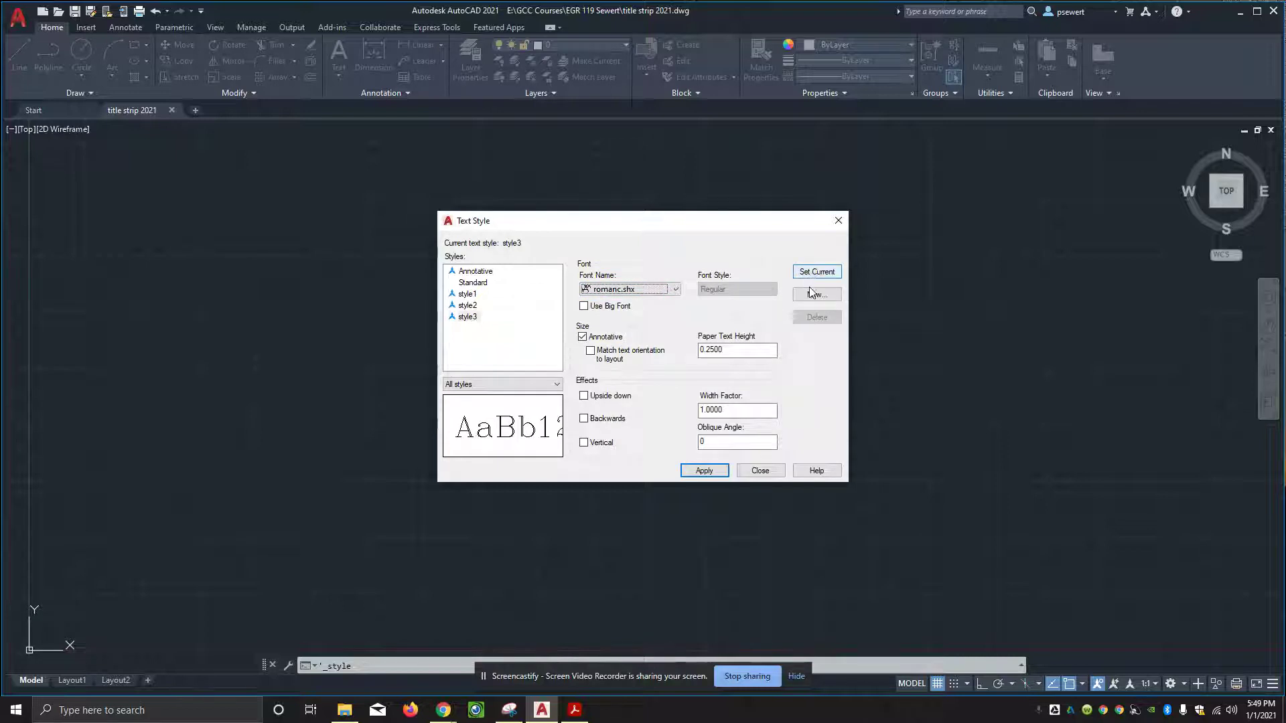
left_click(705, 471)
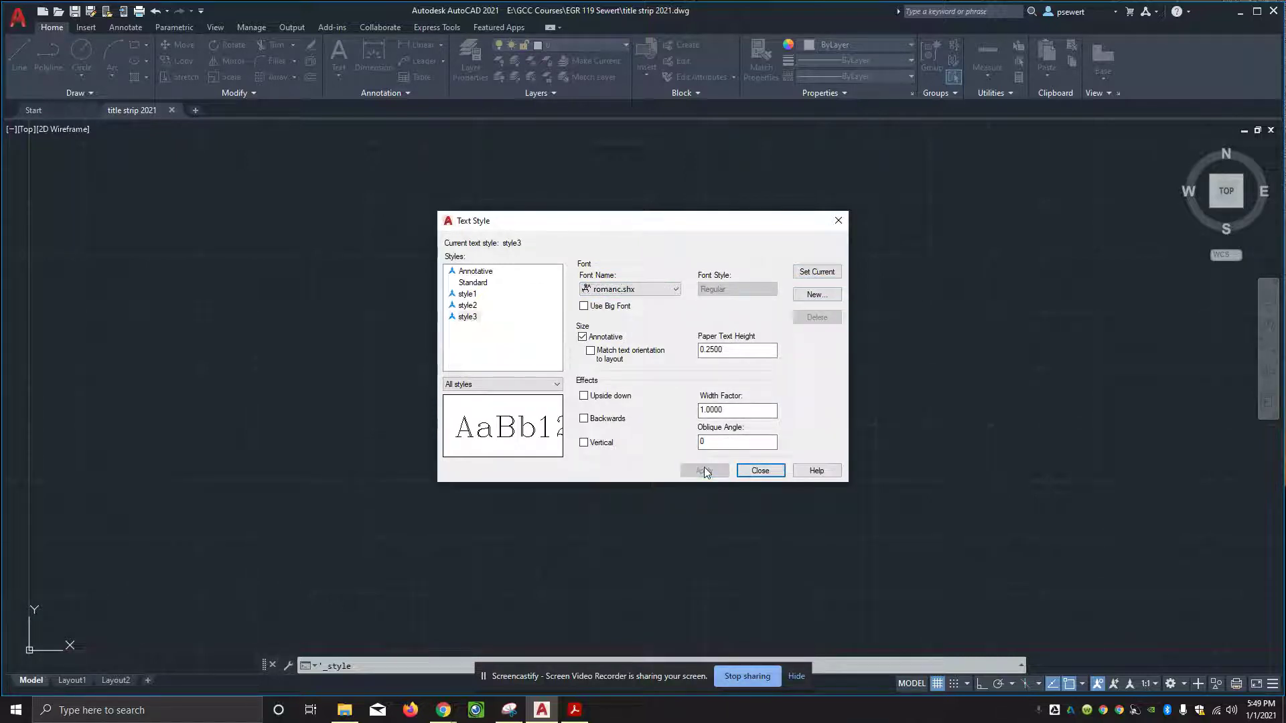
left_click(760, 471)
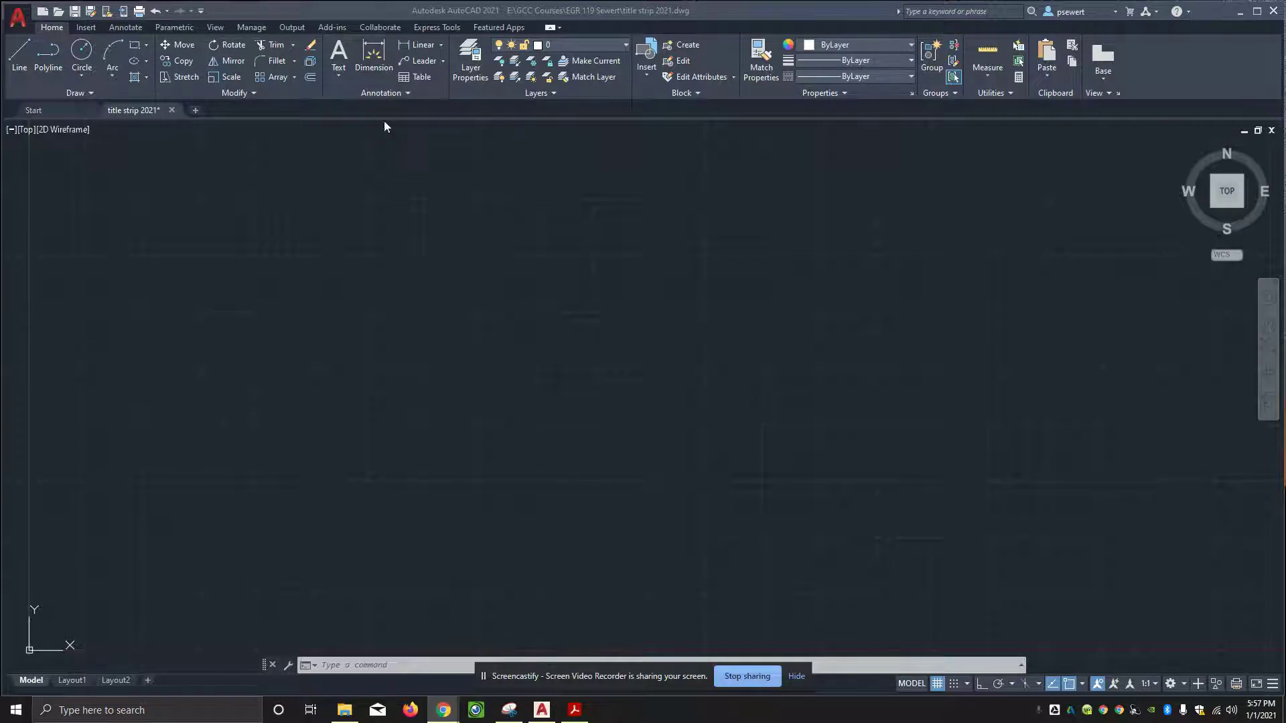
Make style1 the current text style and check the selection in the text style list
left_click(387, 96)
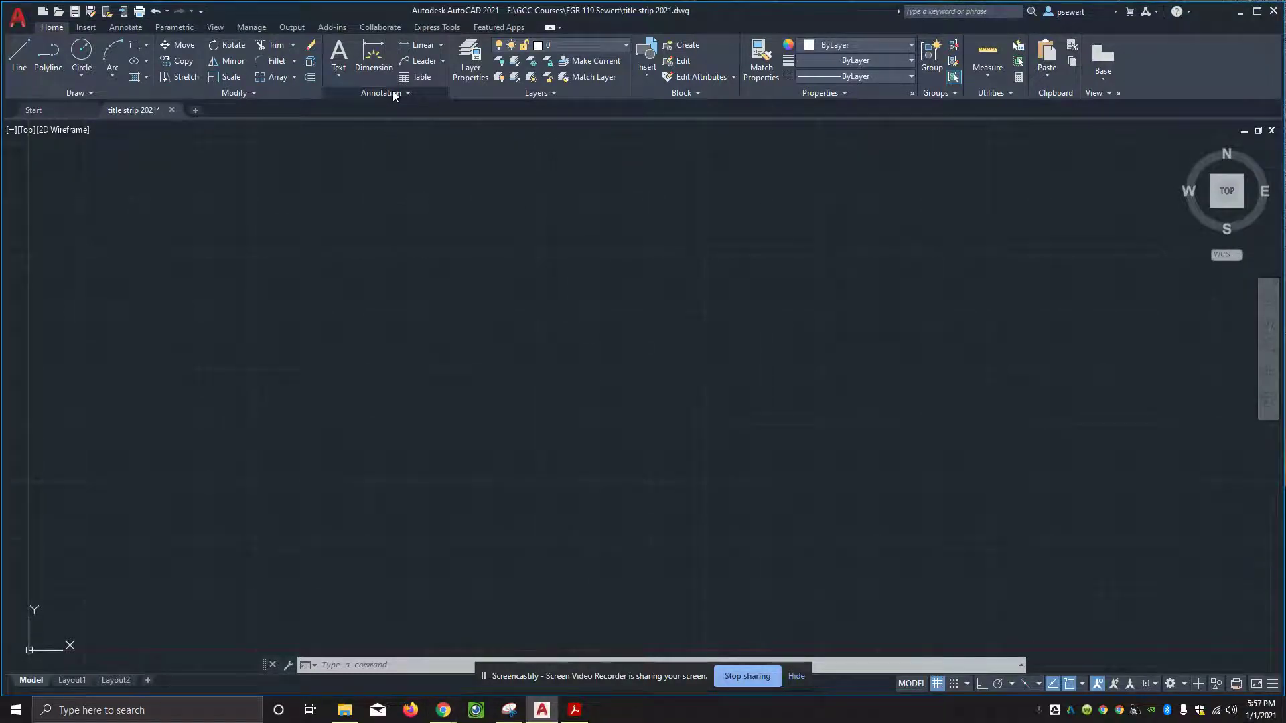
left_click(393, 91)
left_click(390, 112)
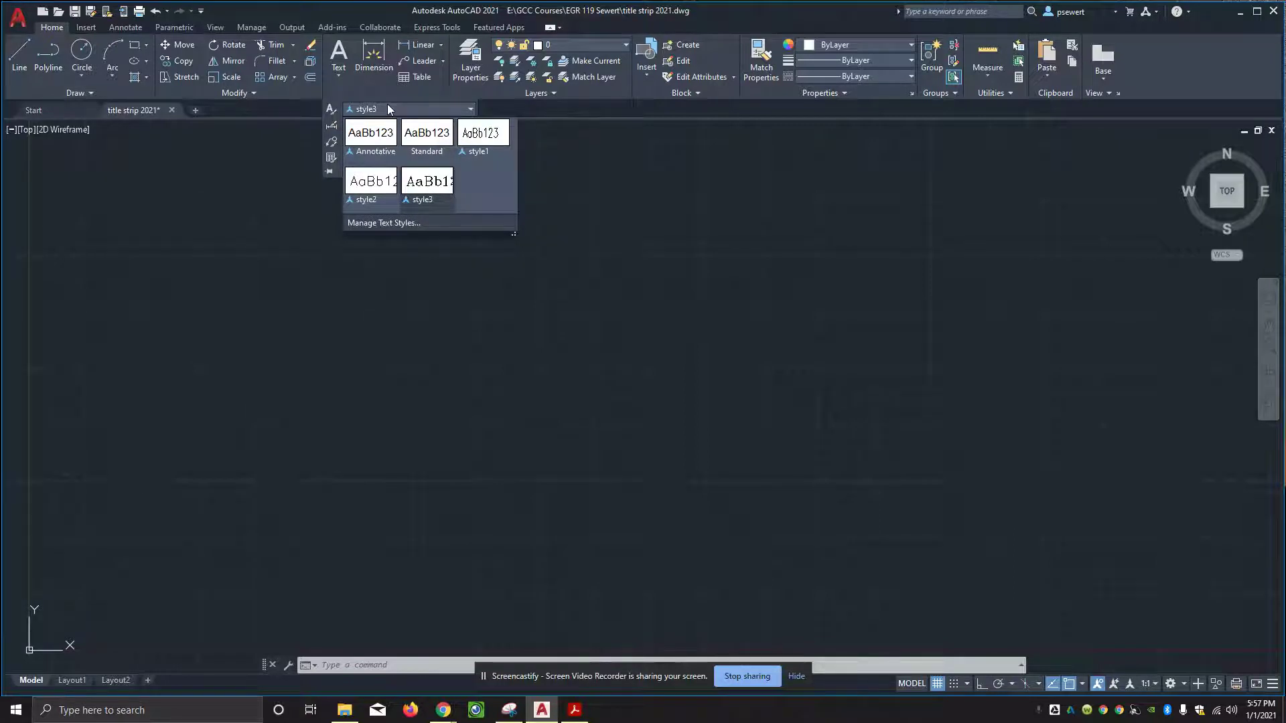
left_click(489, 139)
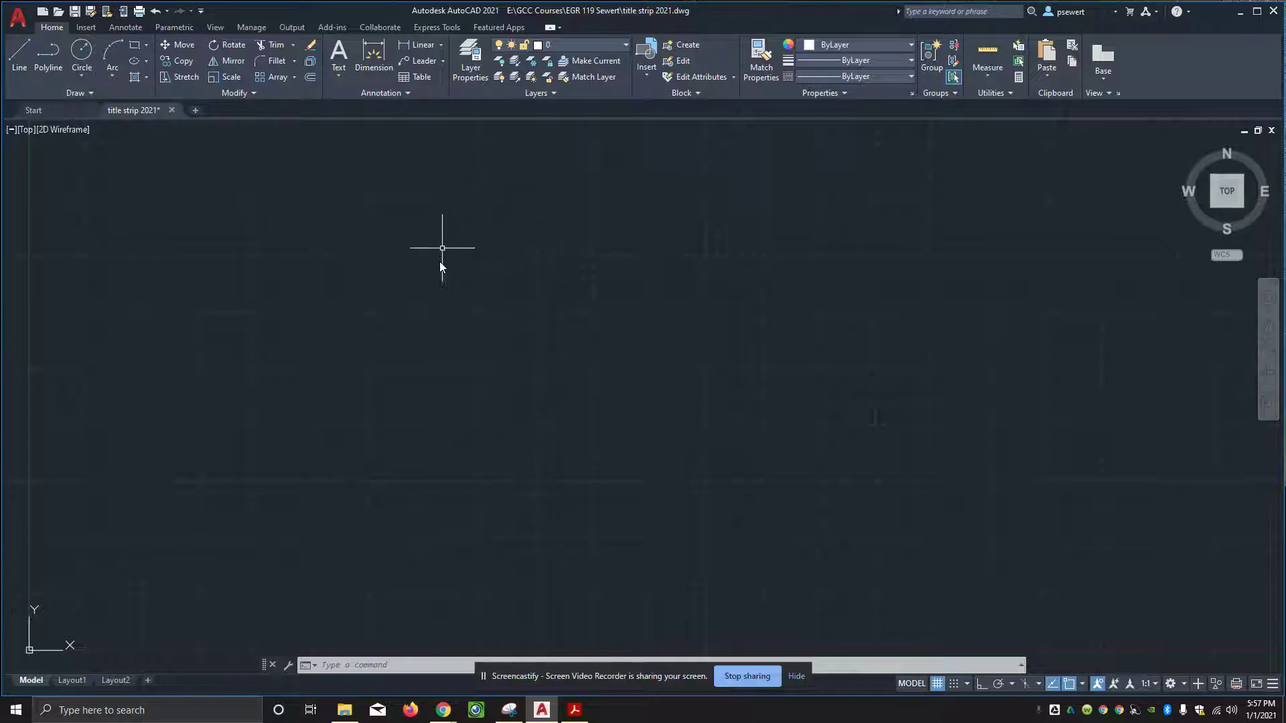
left_click(413, 92)
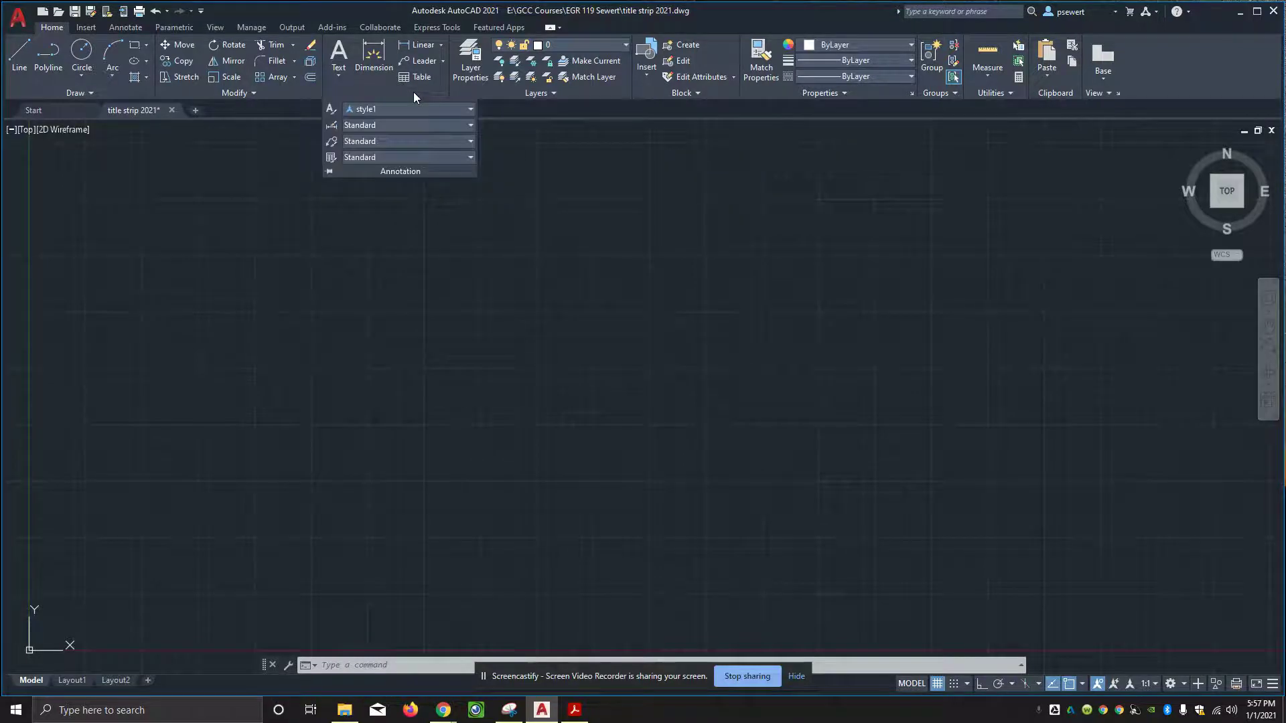
left_click(452, 108)
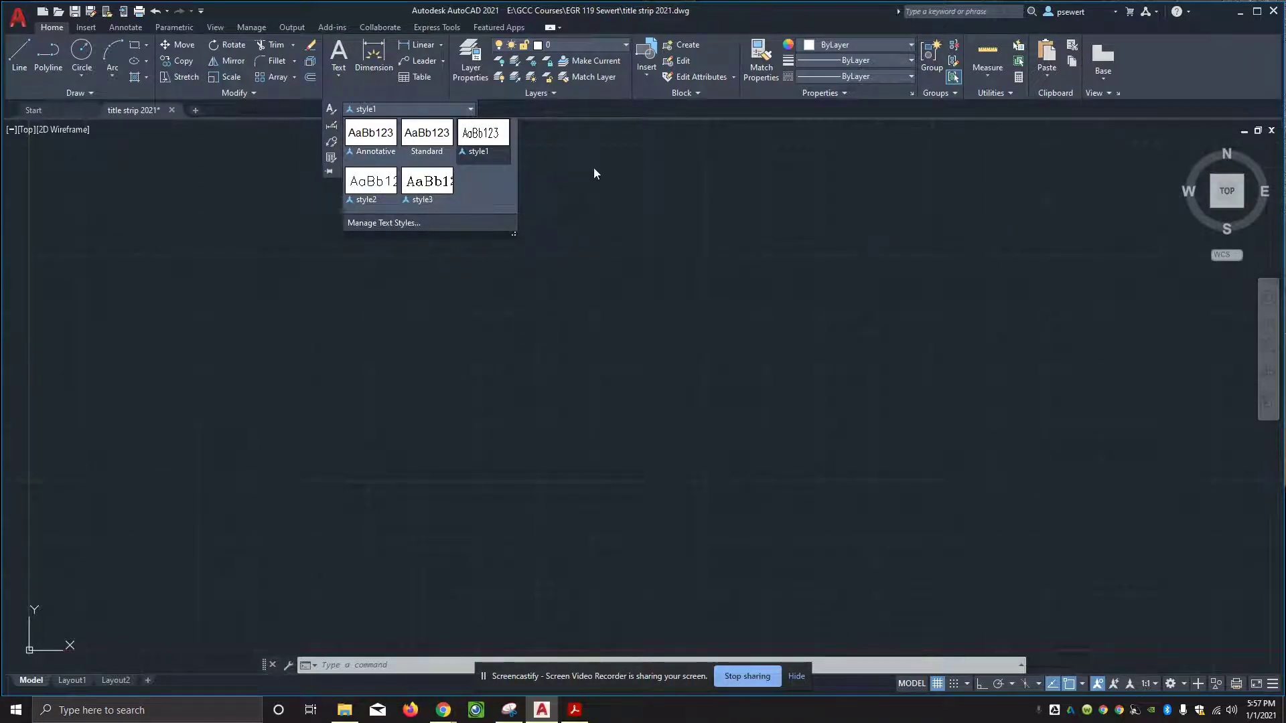
left_click(609, 110)
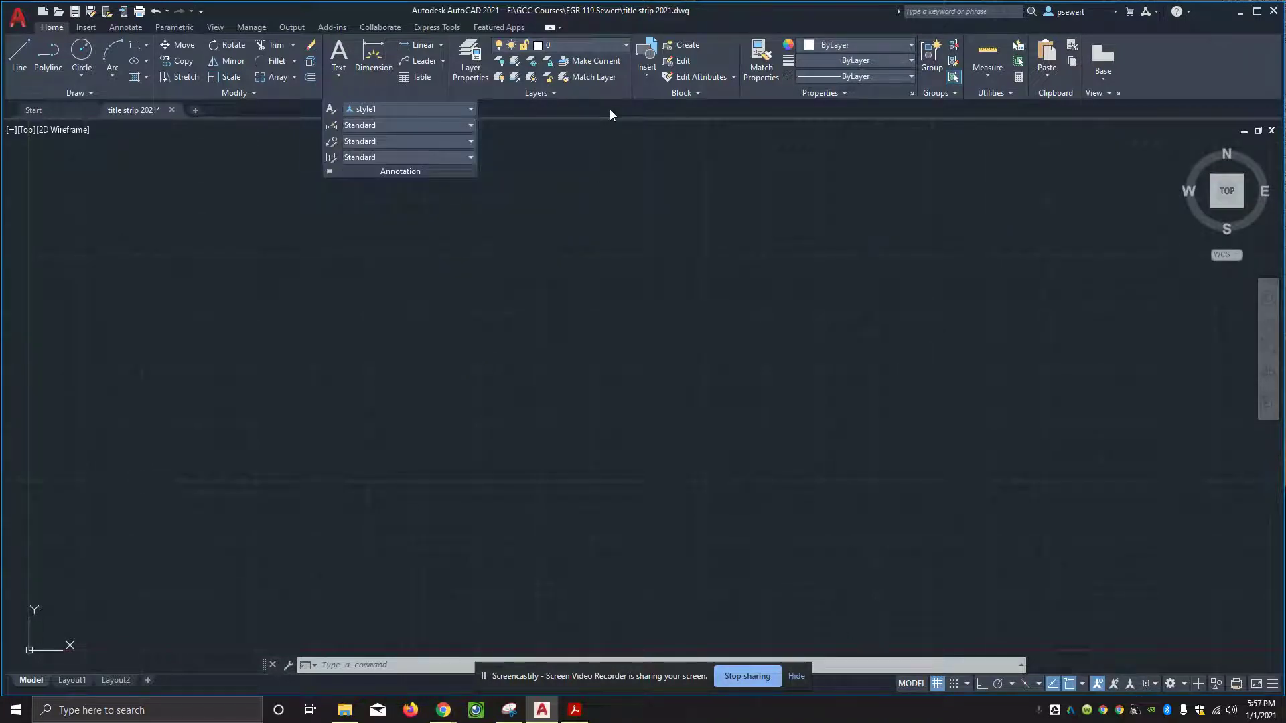
Make border the current layer and check the title strip dimensions in the Title Strip PDF
left_click(597, 49)
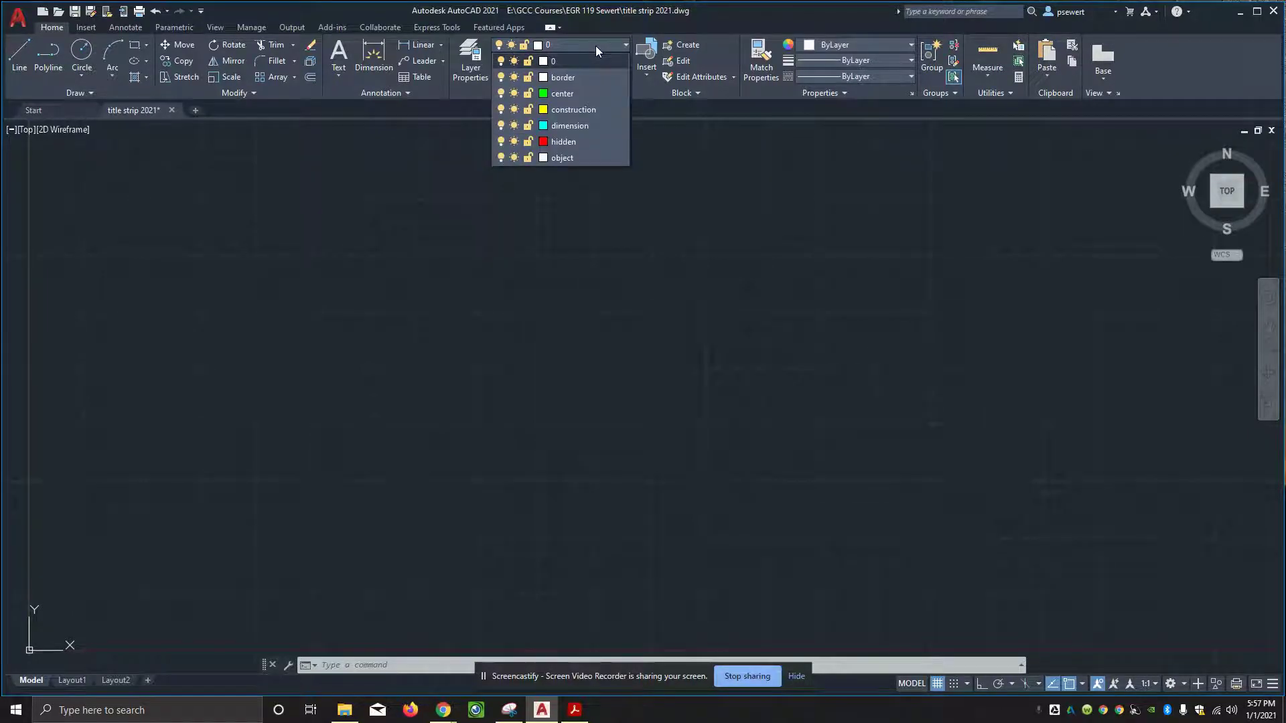
left_click(564, 82)
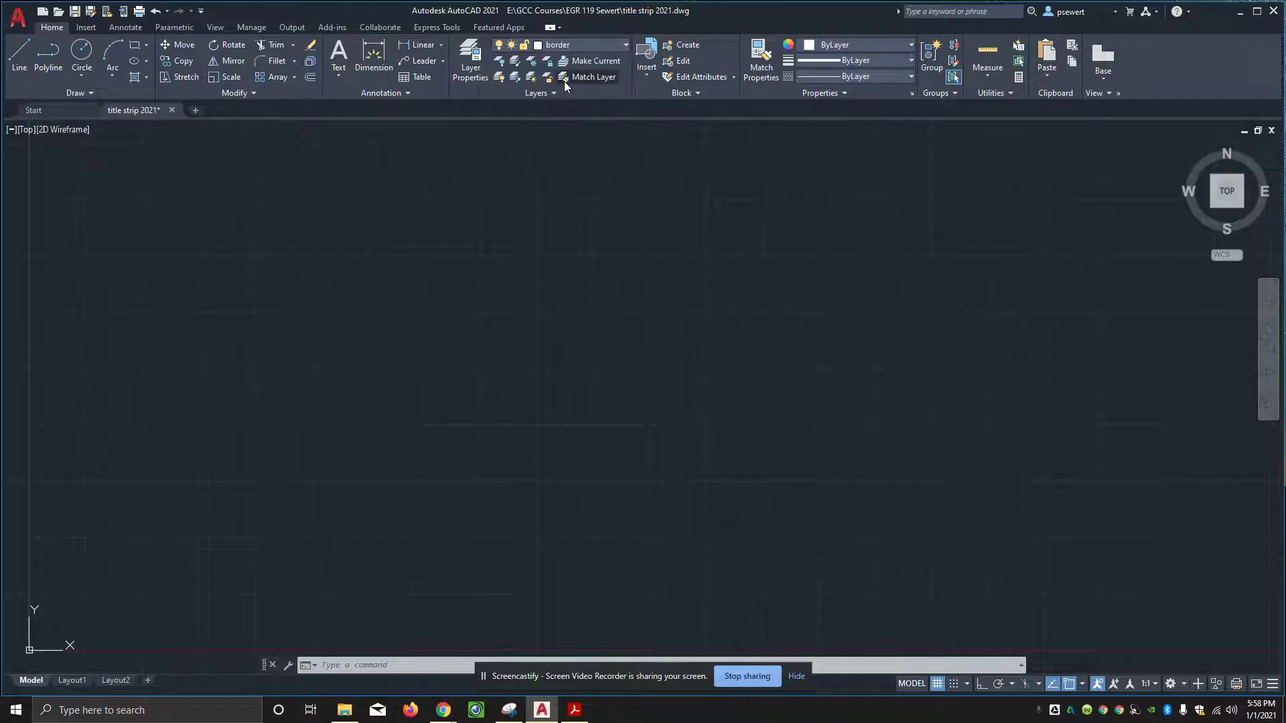
left_click(574, 710)
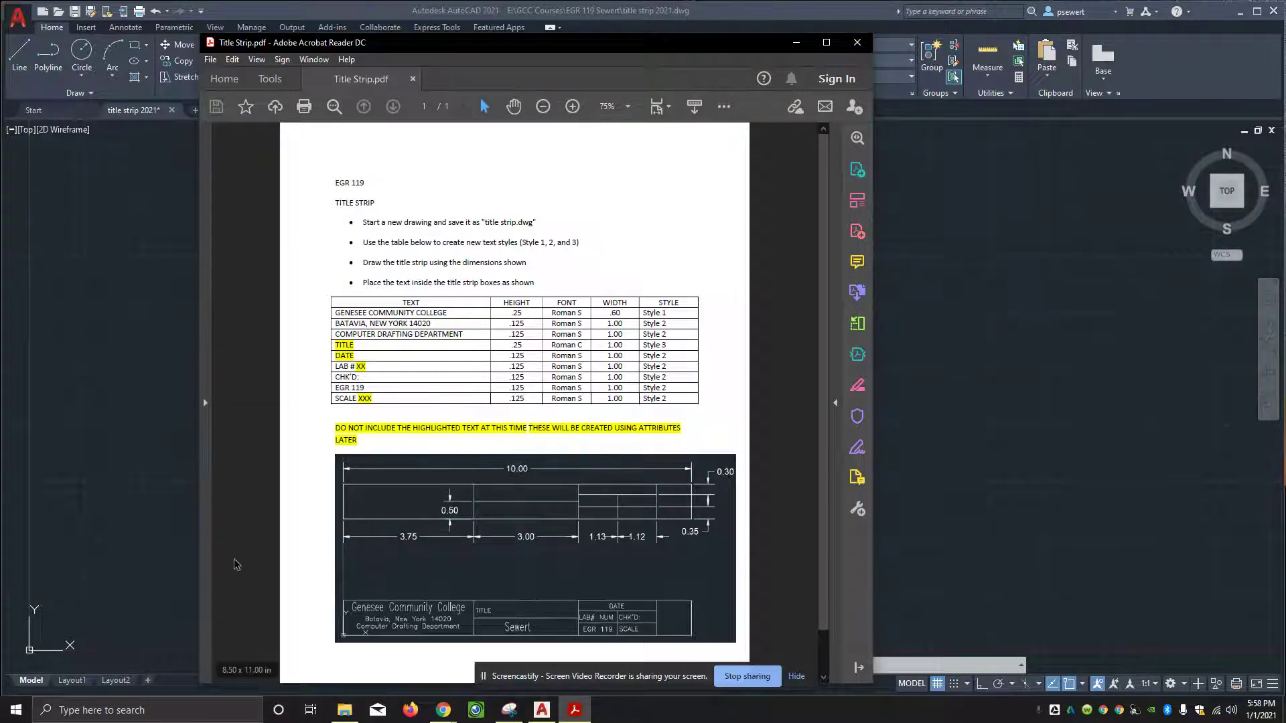
left_click(166, 536)
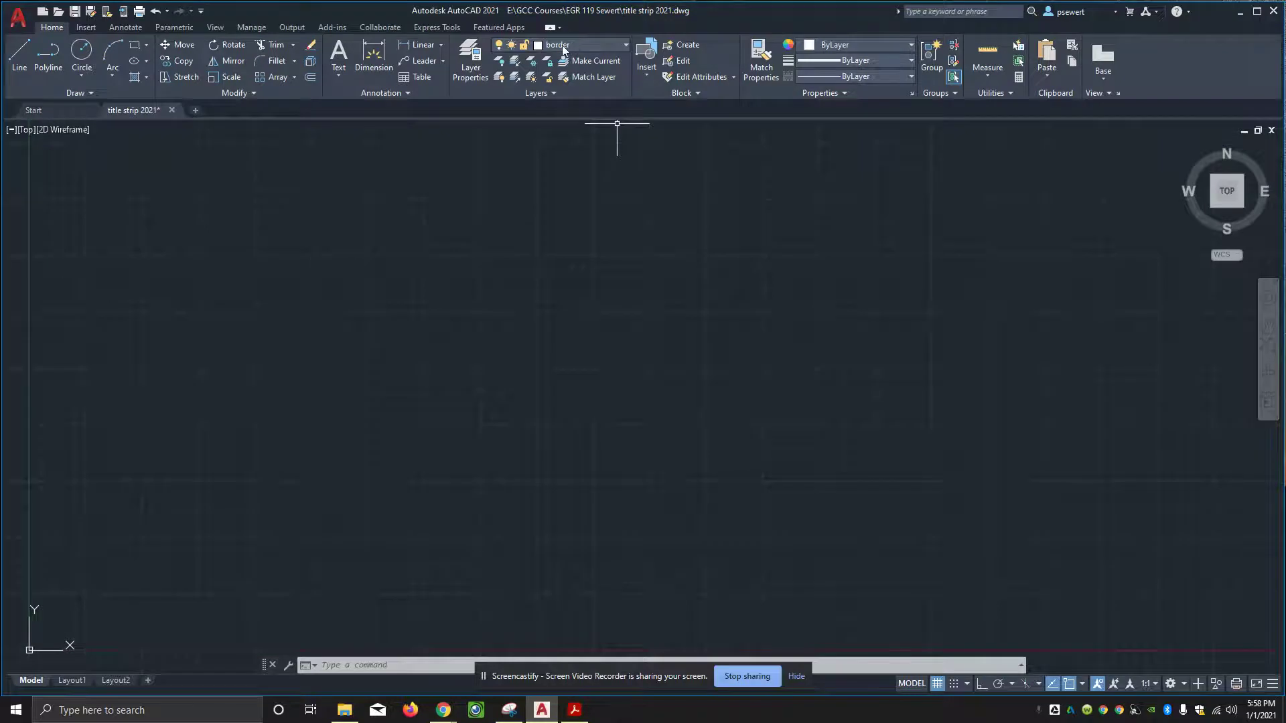
left_click(625, 47)
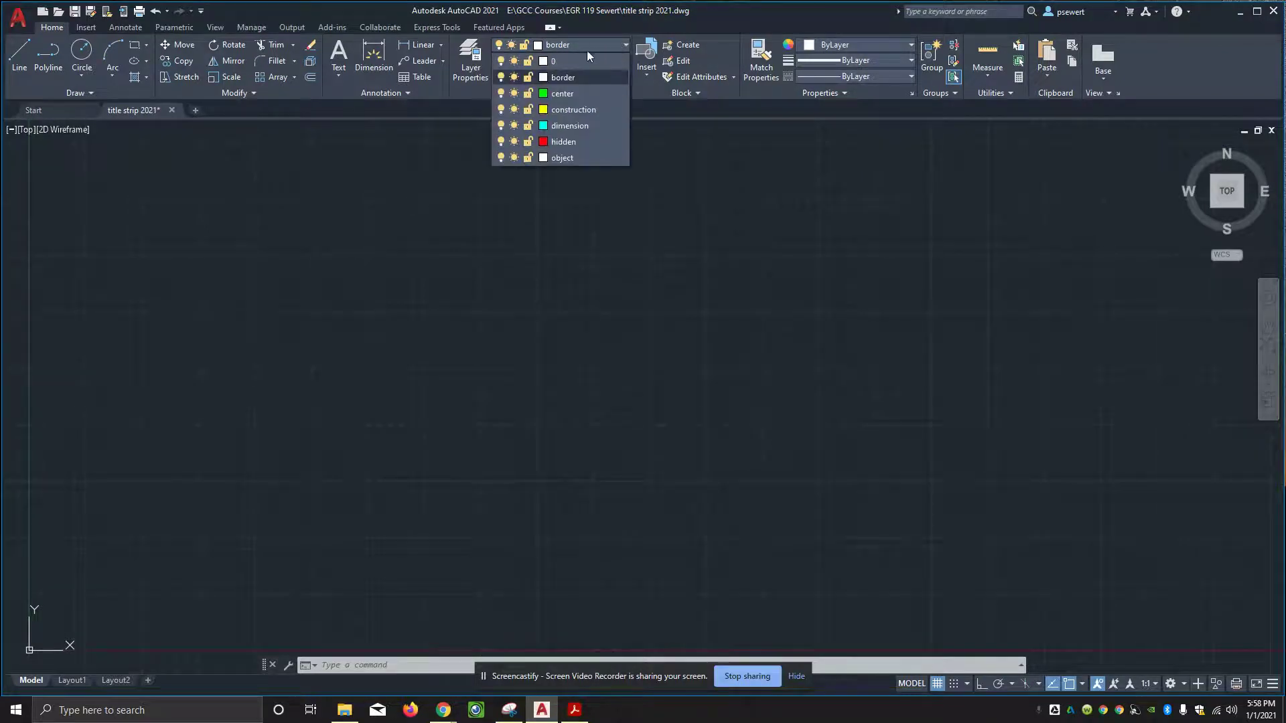
left_click(559, 79)
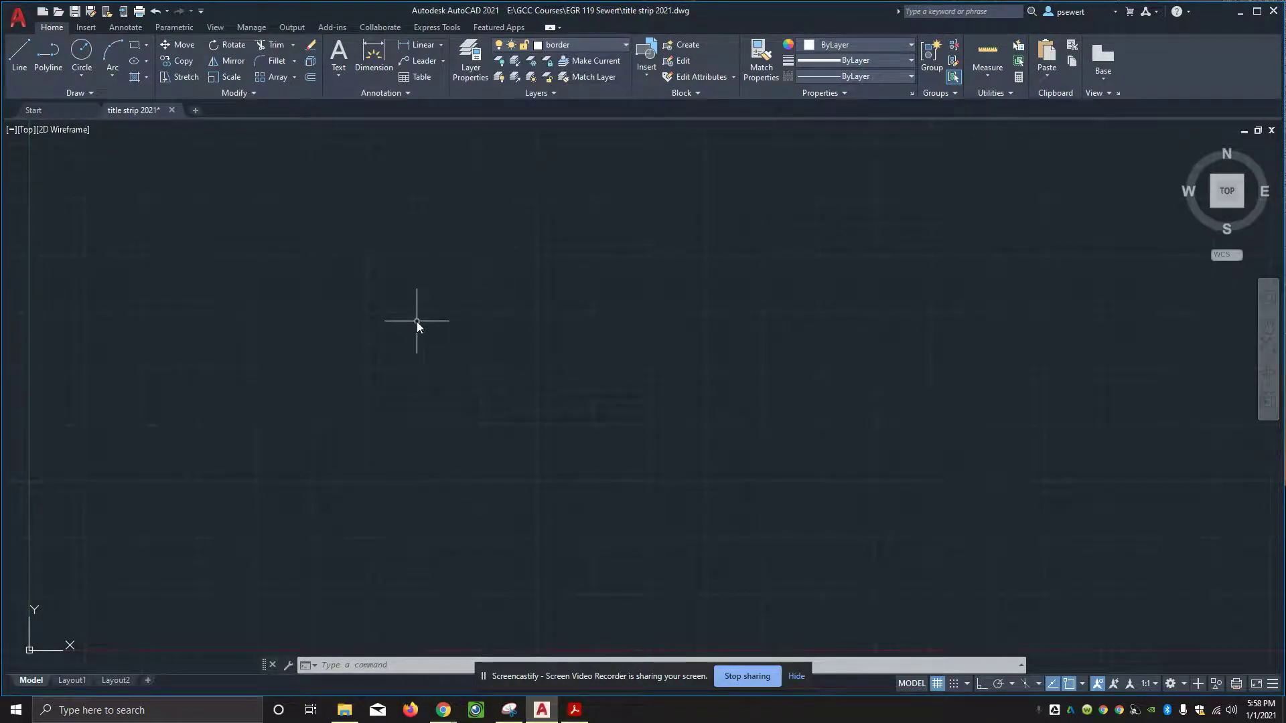
Draw the title strip outline as a rectangle 10 wide and 1 high, starting at the origin 0,0
left_click(136, 46)
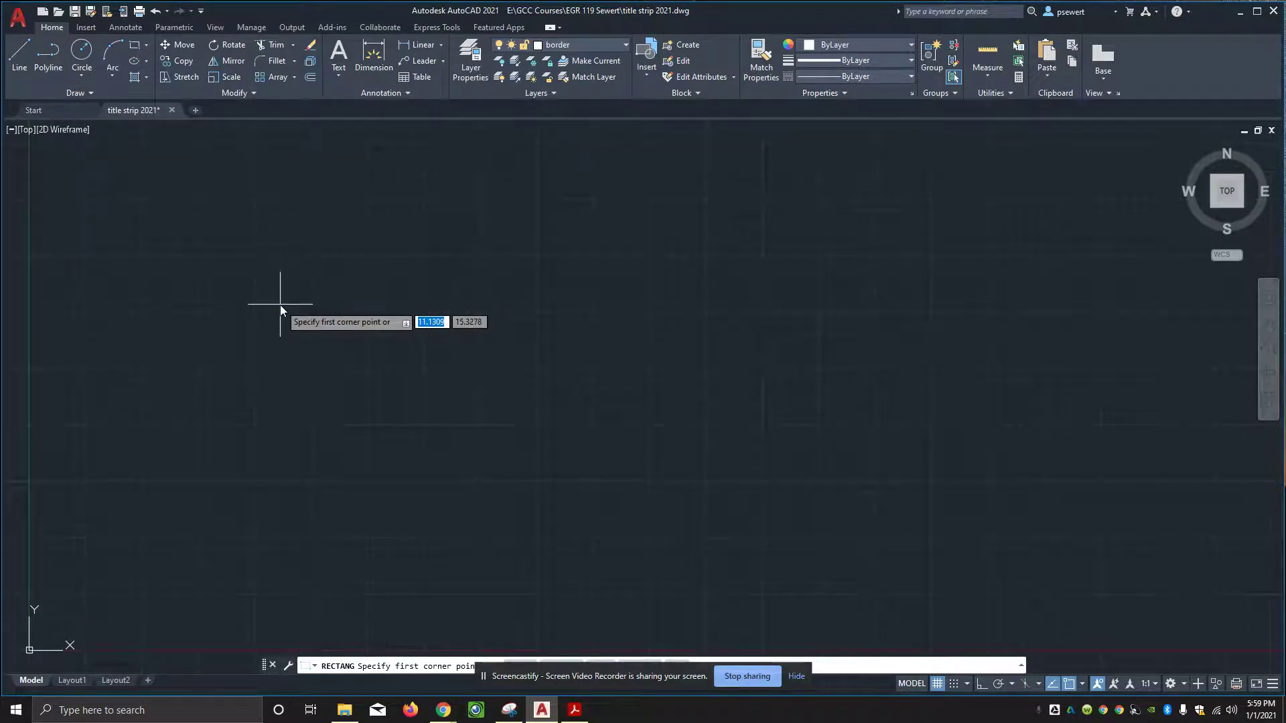
type("0")
key("Tab")
type("0")
key("Return")
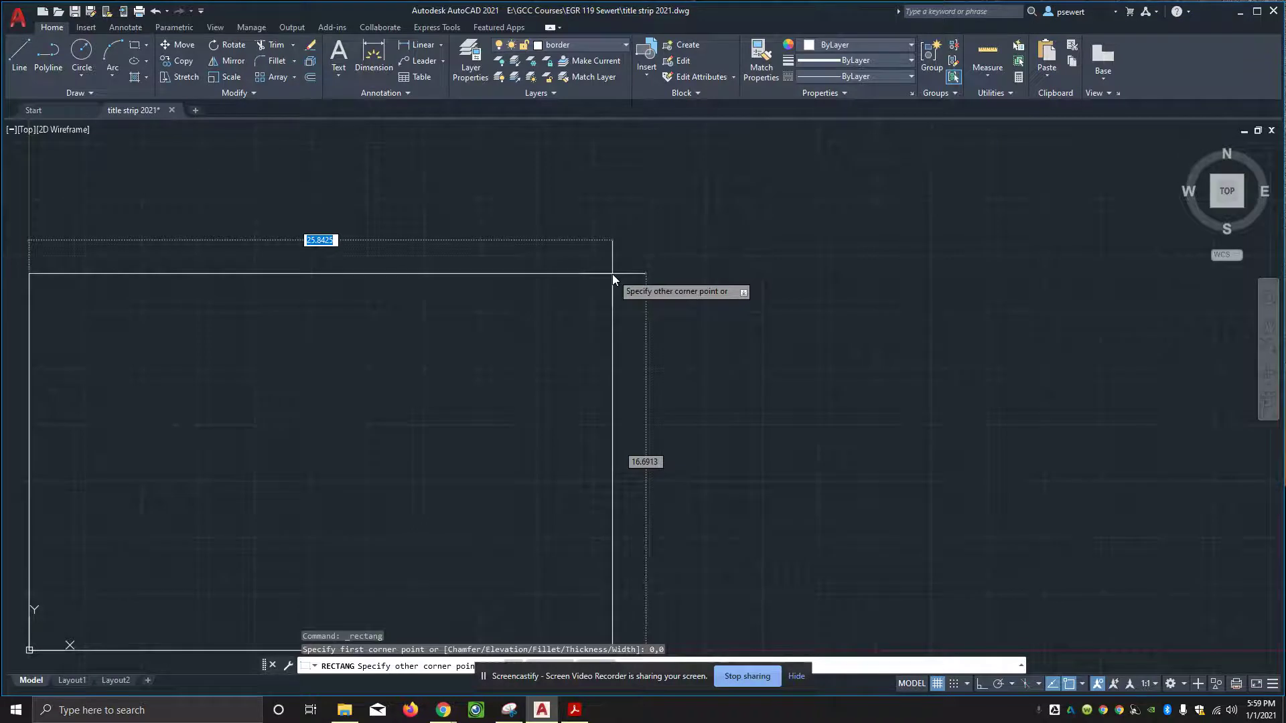
type("10")
key("Tab")
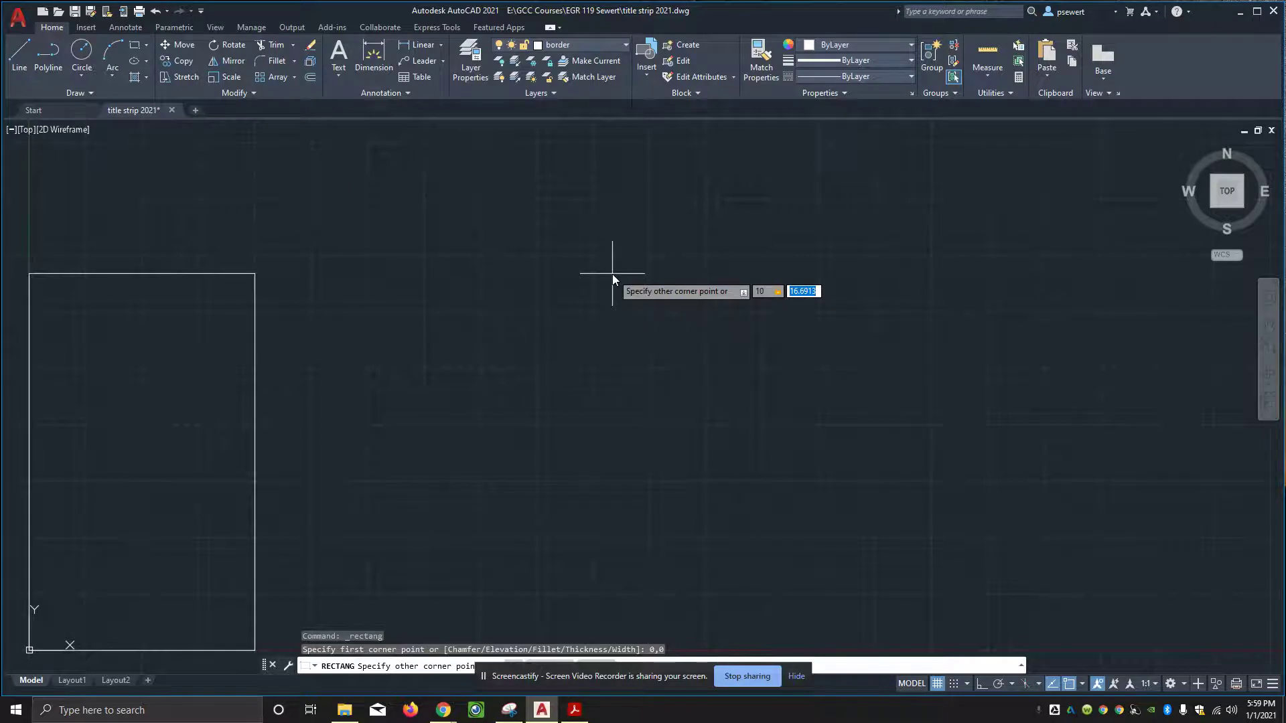
type("1")
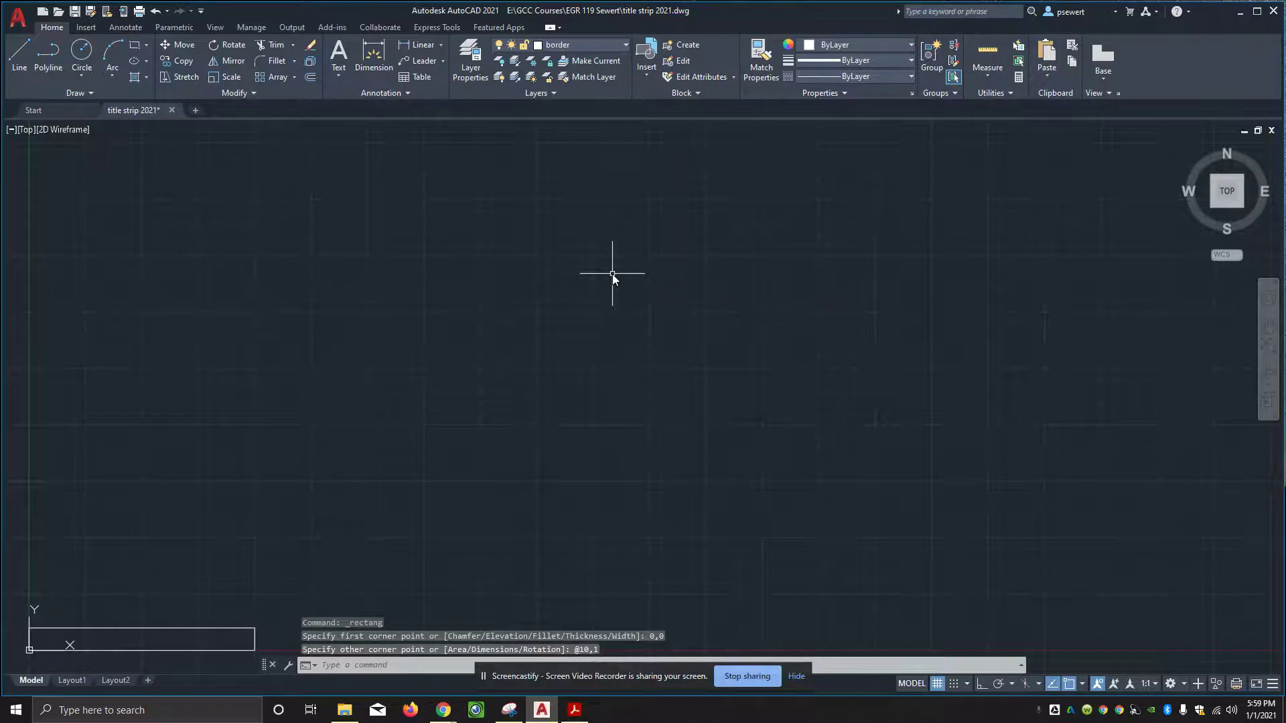
Explode the title strip rectangle into separate lines
type("z")
key("Return")
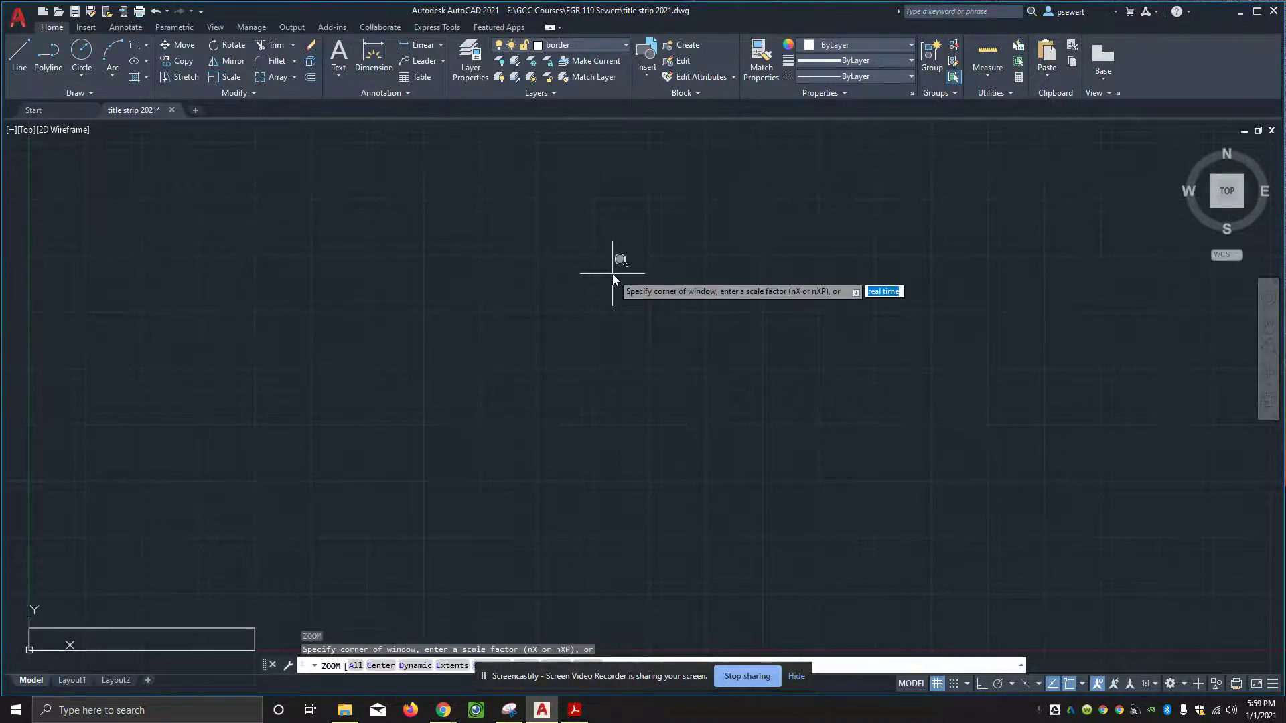
type("e")
key("Return")
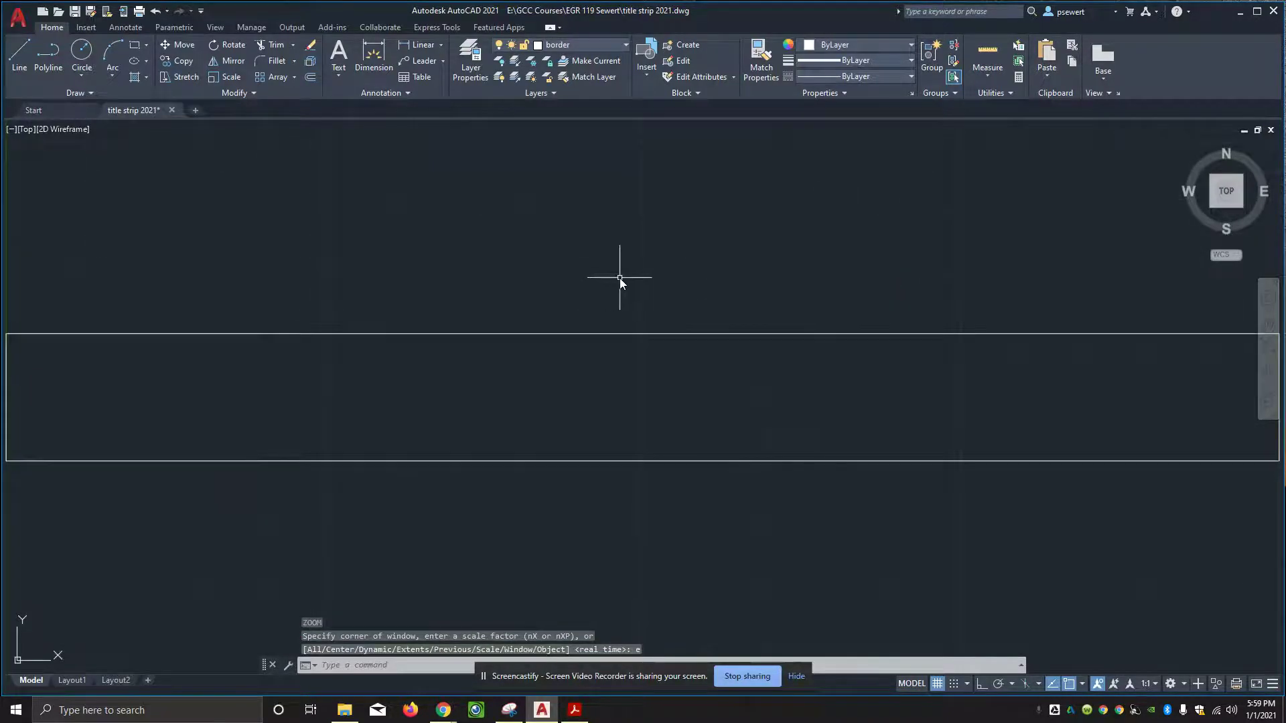
scroll(629, 276, "down", 1)
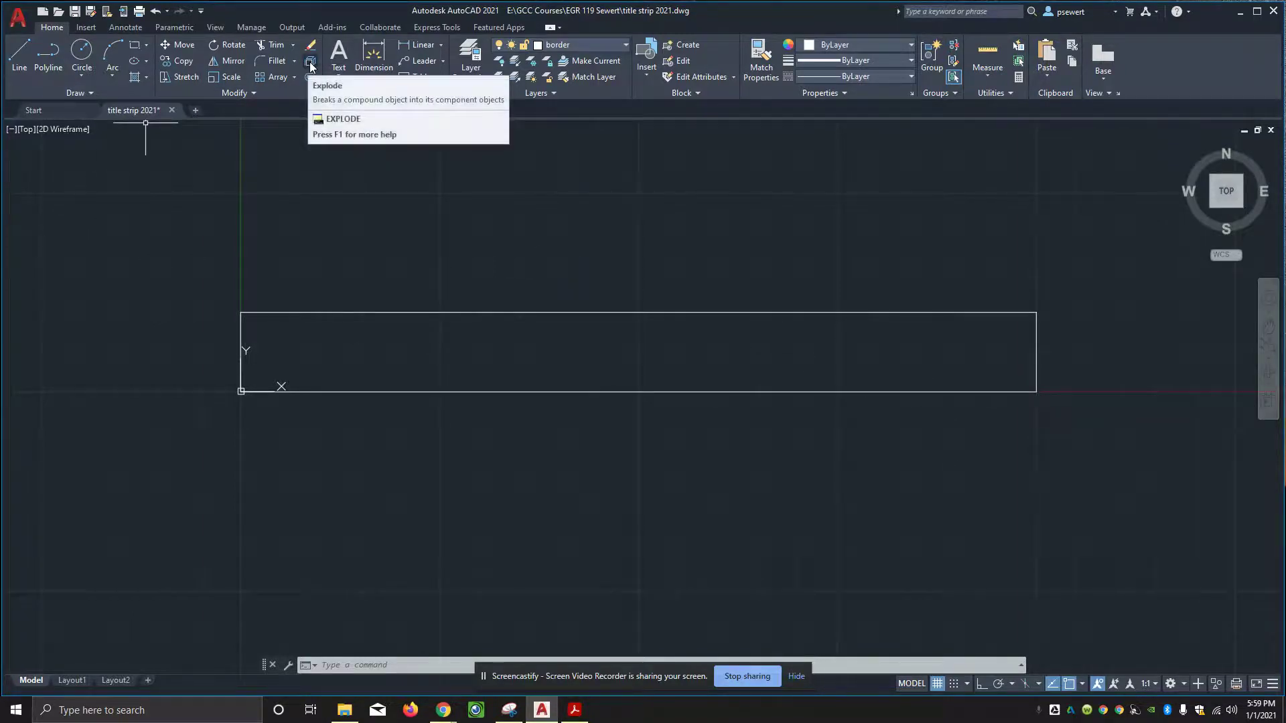
type("EX")
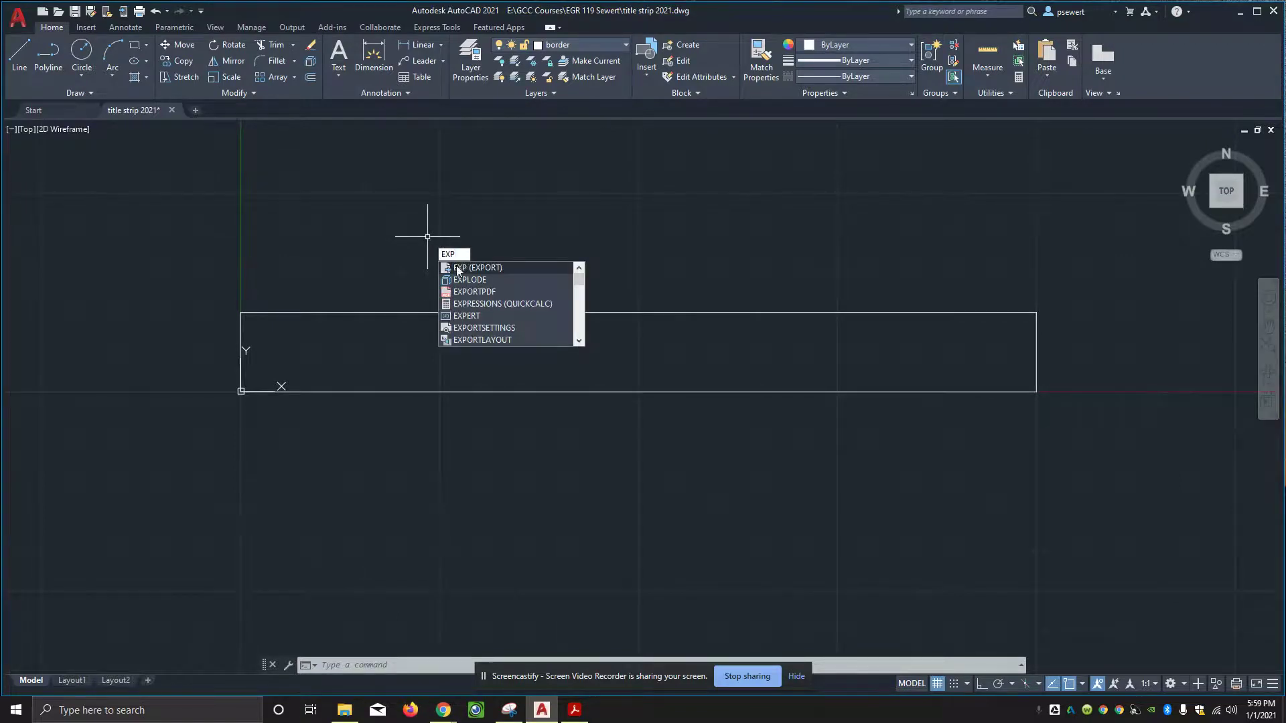
type("P")
left_click(462, 281)
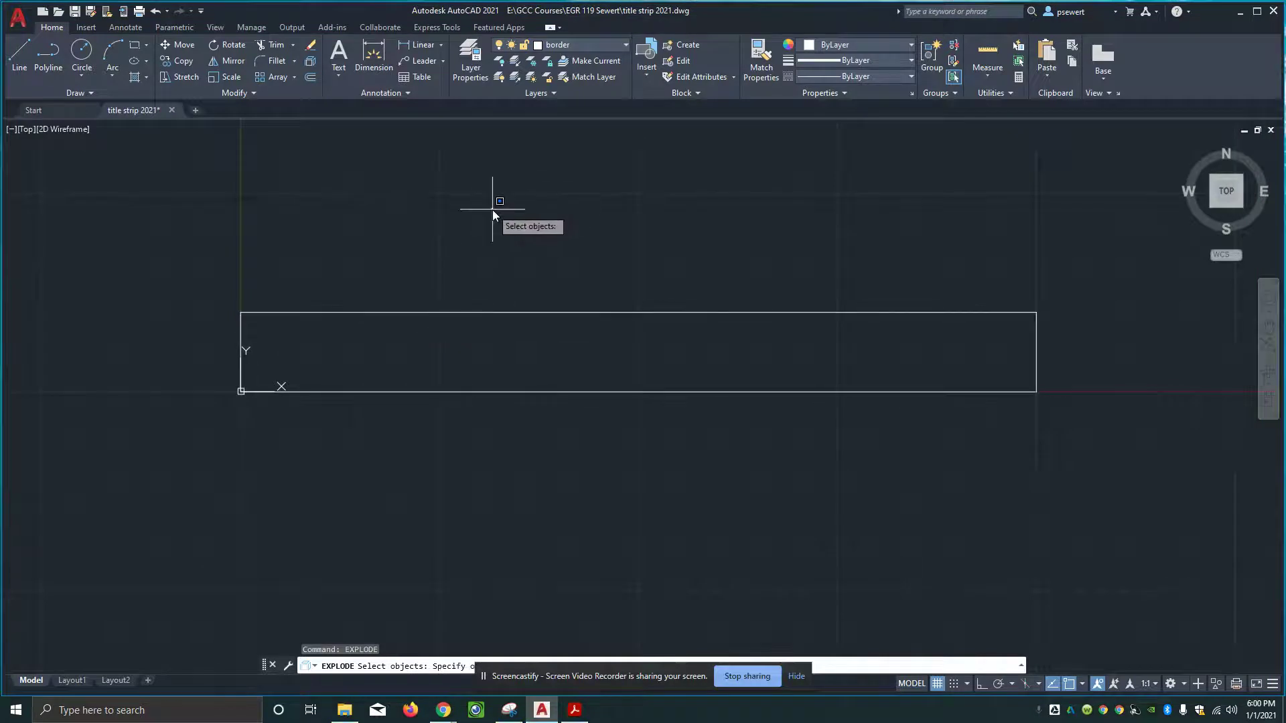
left_click_drag(494, 208, 397, 368)
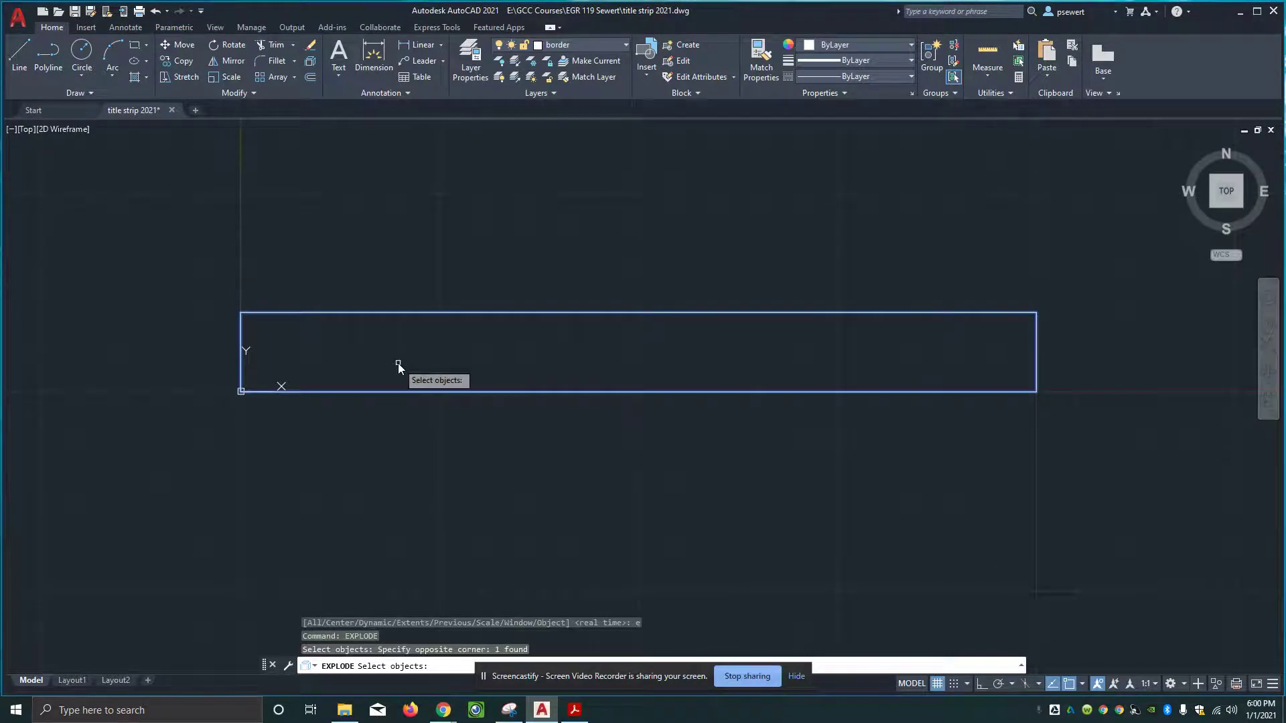
key("Return")
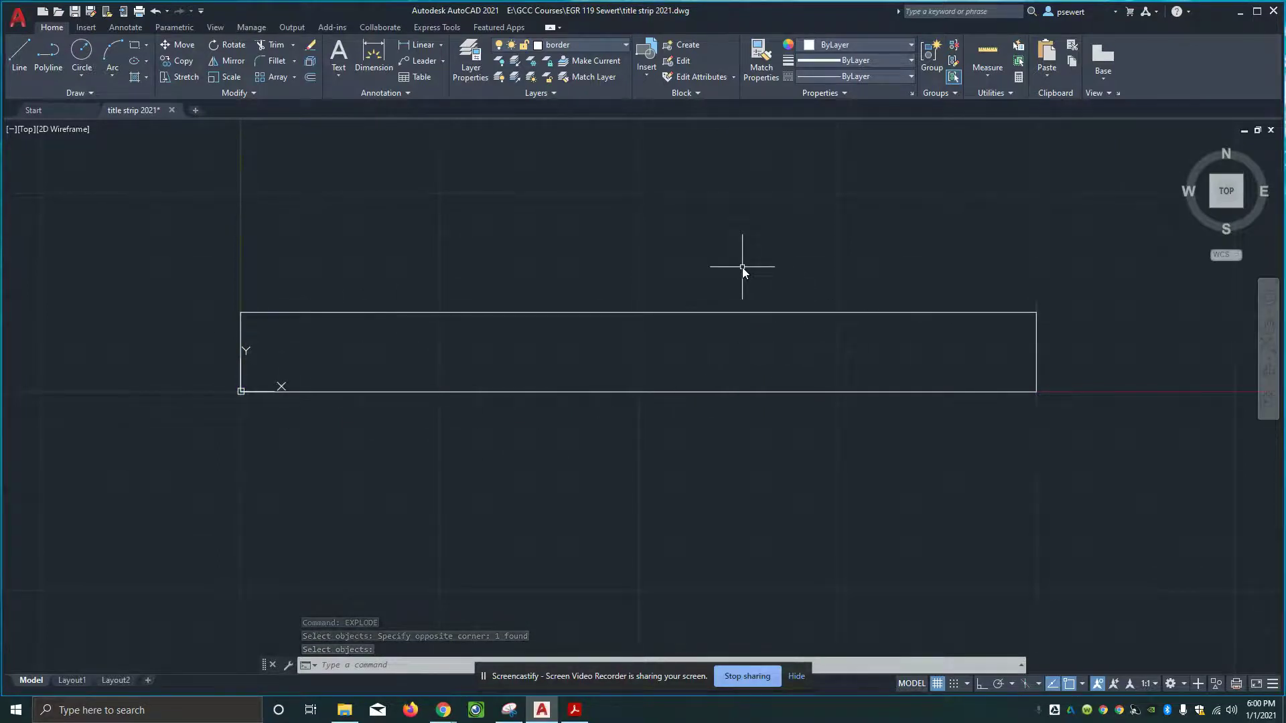
Look up the dimensions of the title strip's inner compartments in the Title Strip PDF
left_click(576, 712)
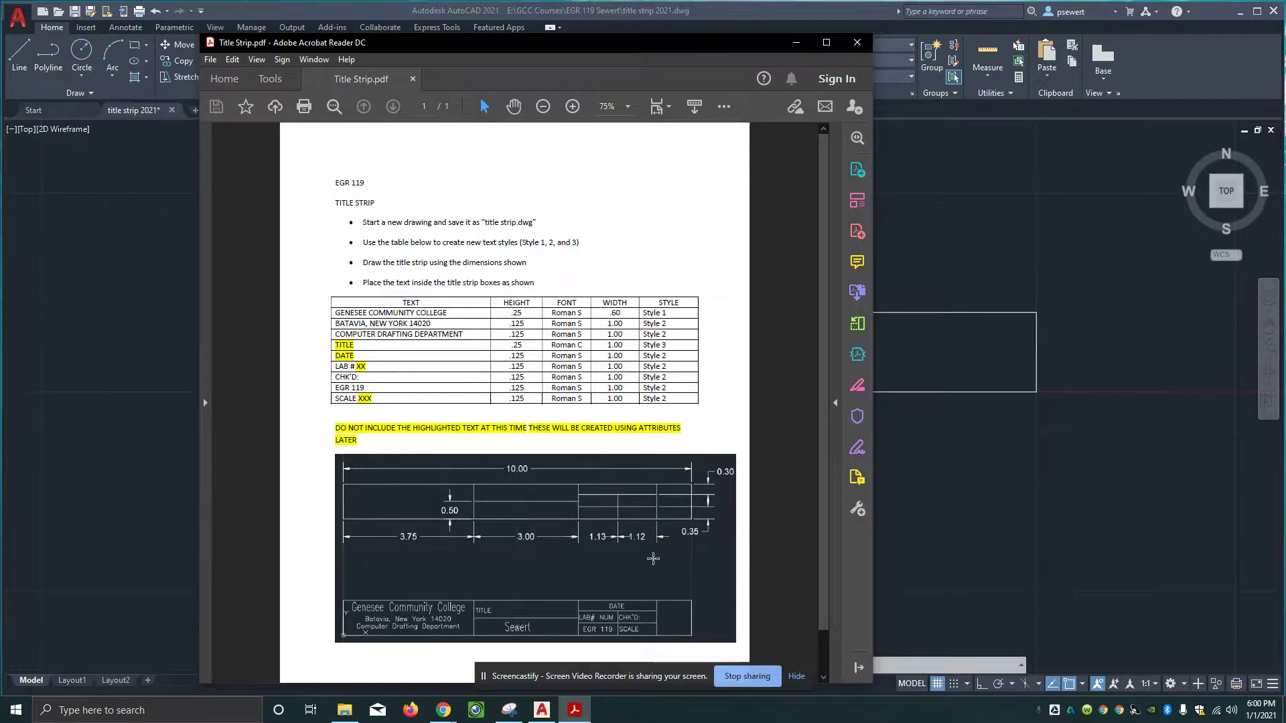
left_click(932, 552)
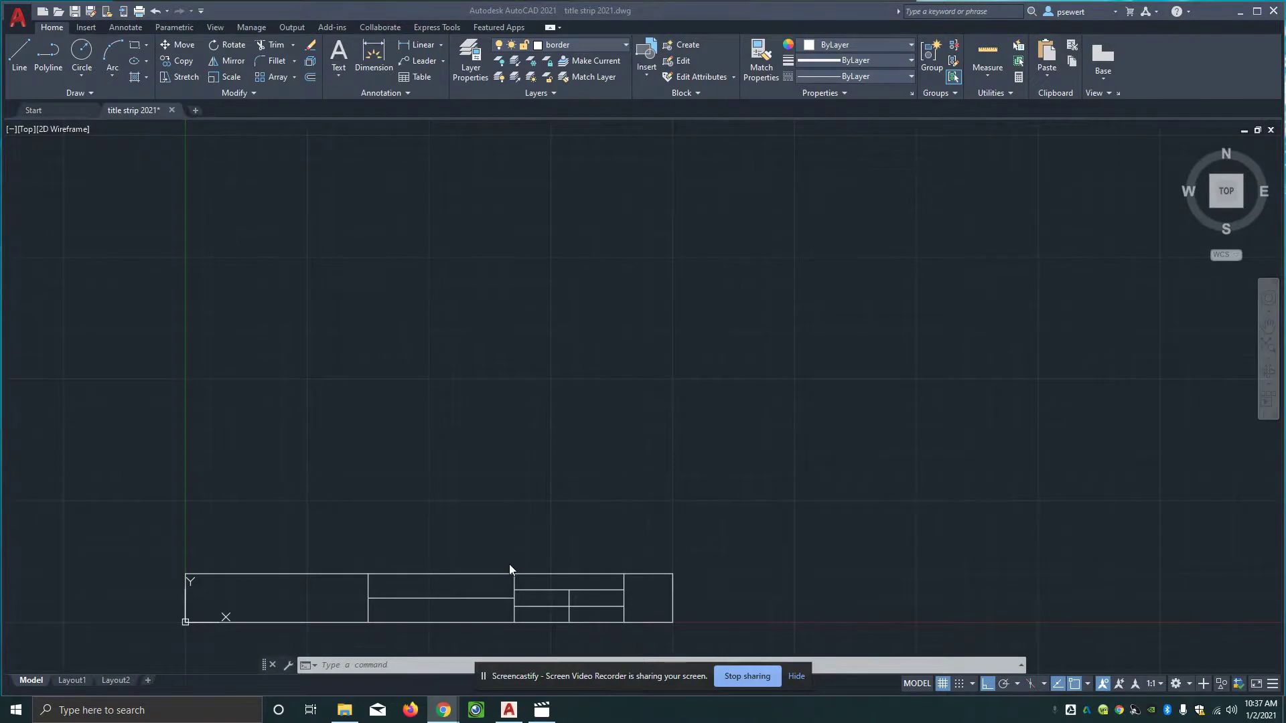
Start the Rectangle command for a new rectangle in the title strip drawing
left_click(135, 46)
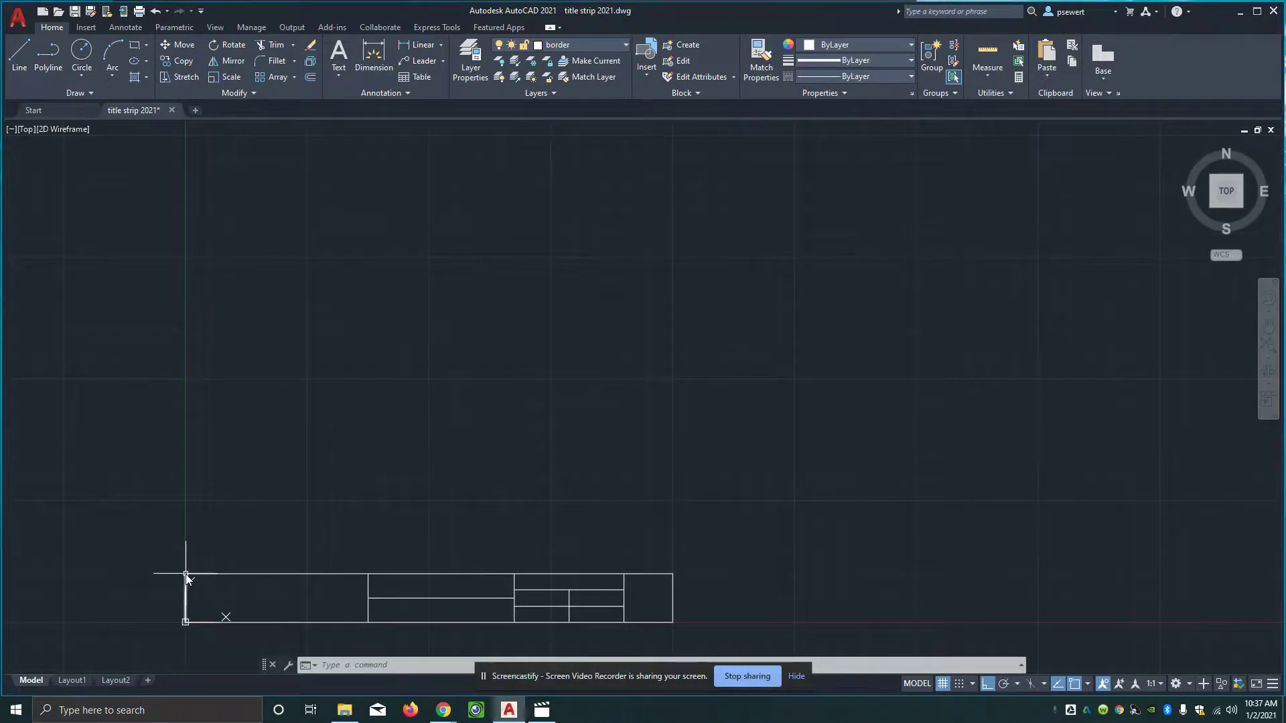
left_click(132, 47)
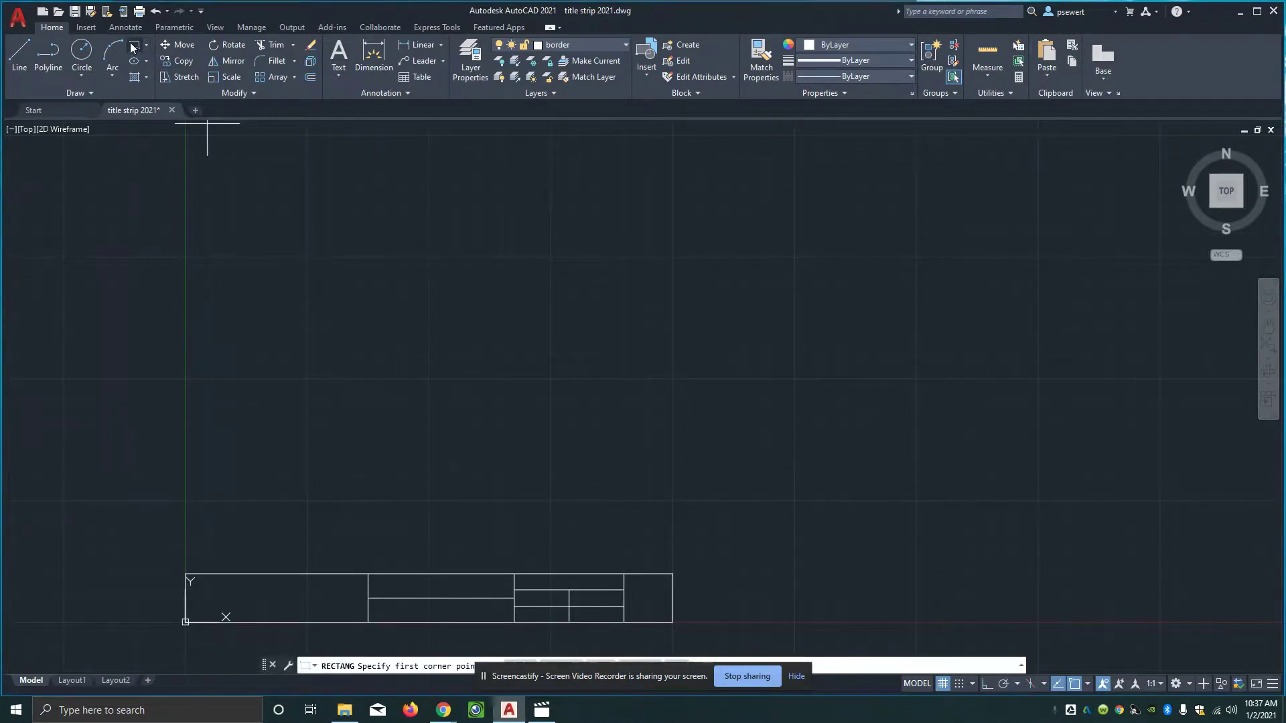